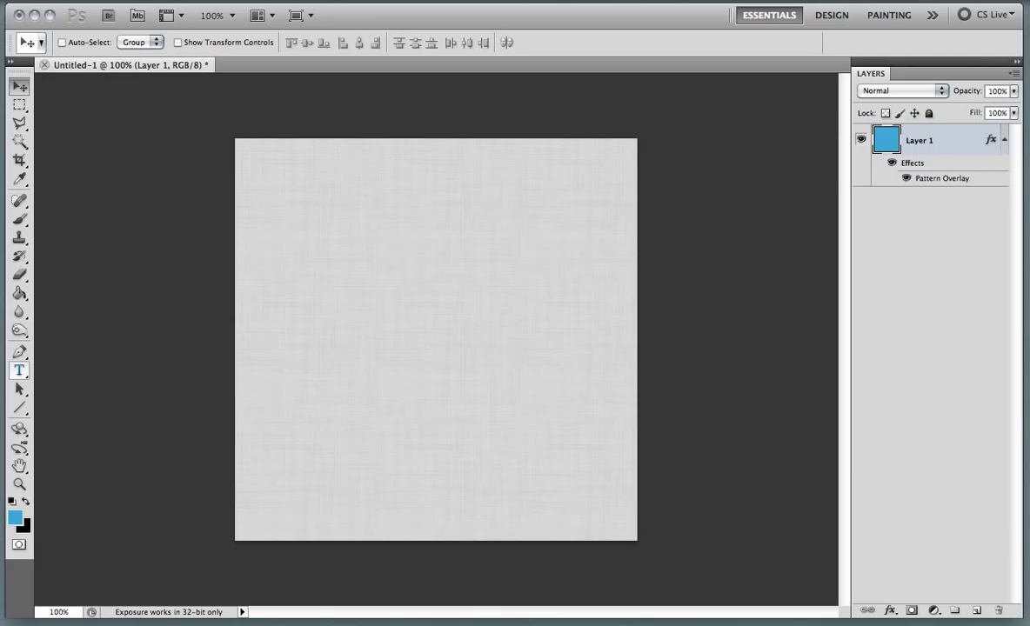
Step: Add a text block across the canvas reading "WHAT IS THIS" on three lines in red 120 pt Rockwell Extra Bold
click(20, 369)
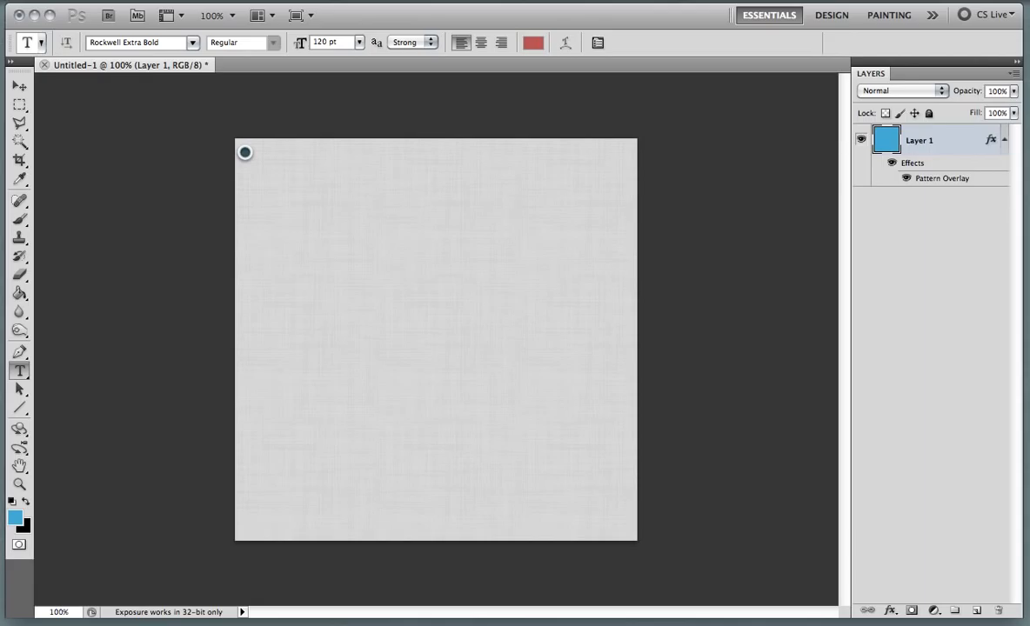
drag(244, 152, 618, 521)
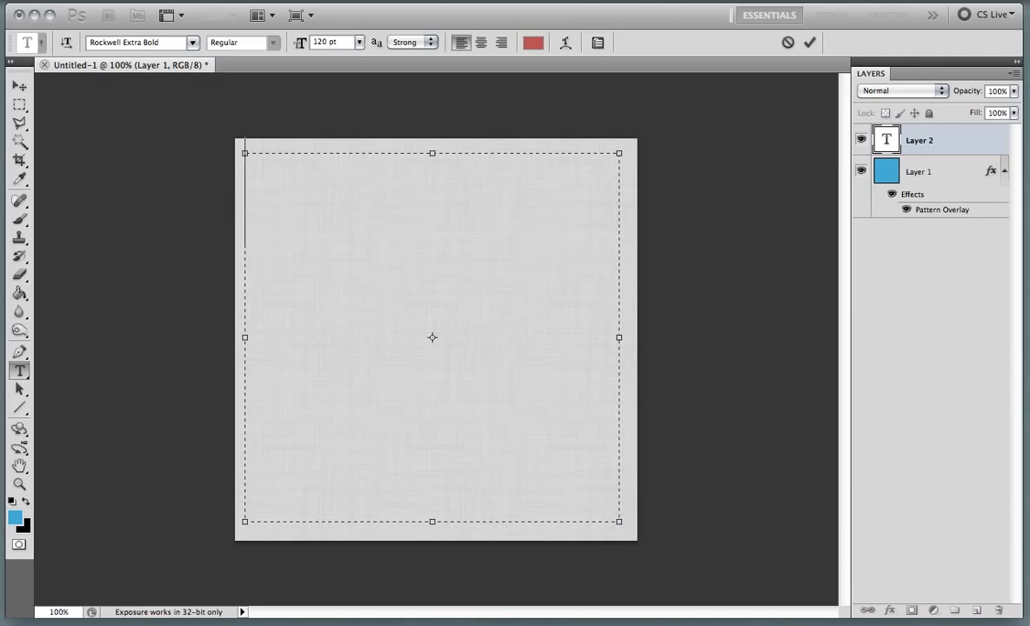
text(WHAY)
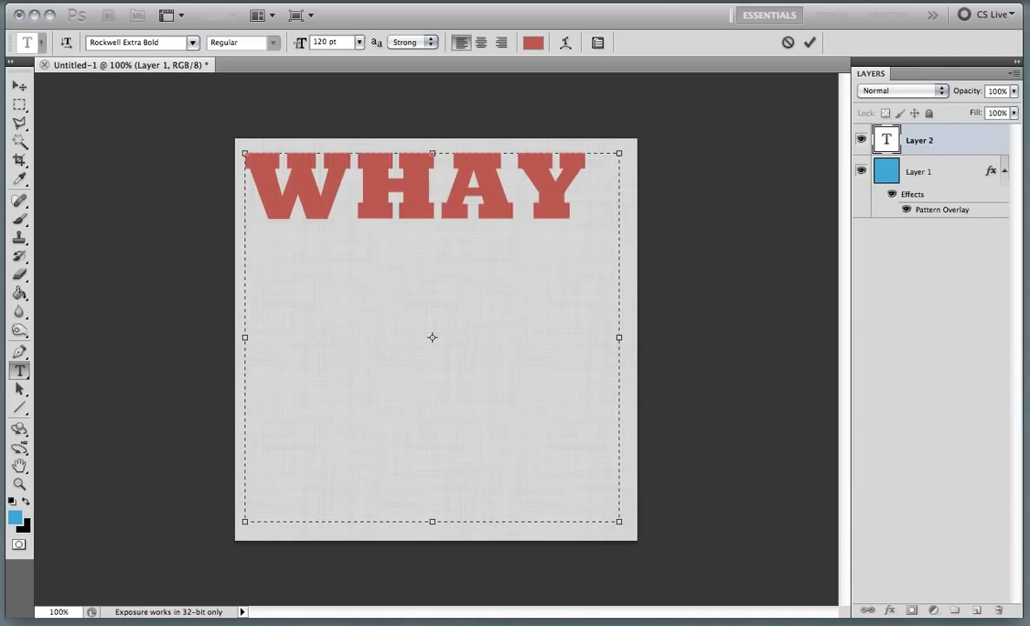
key(BackSpace)
text(T IS)
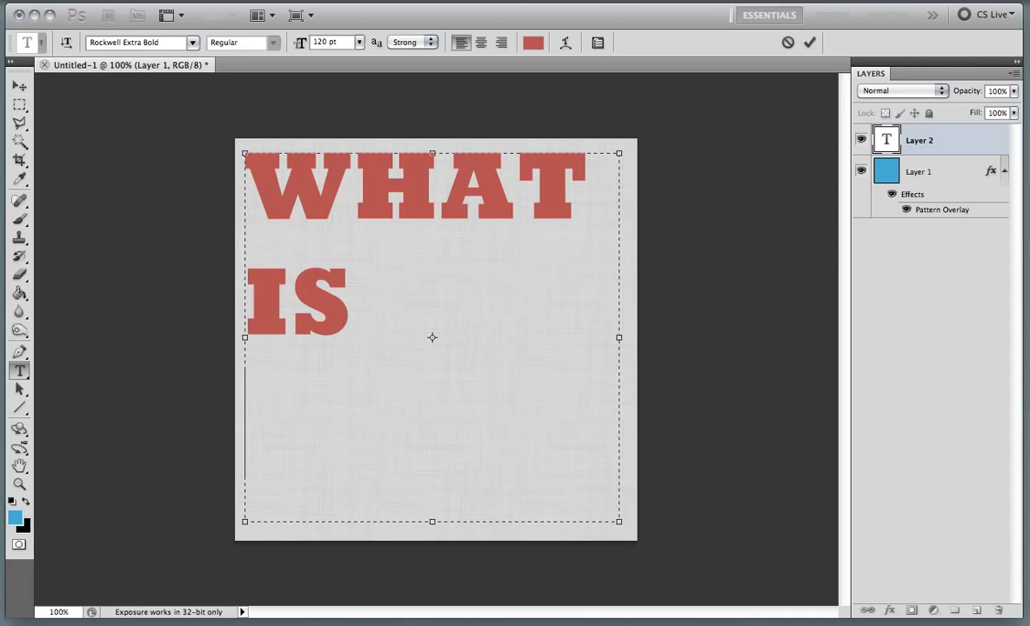
key(Return)
text(THIS)
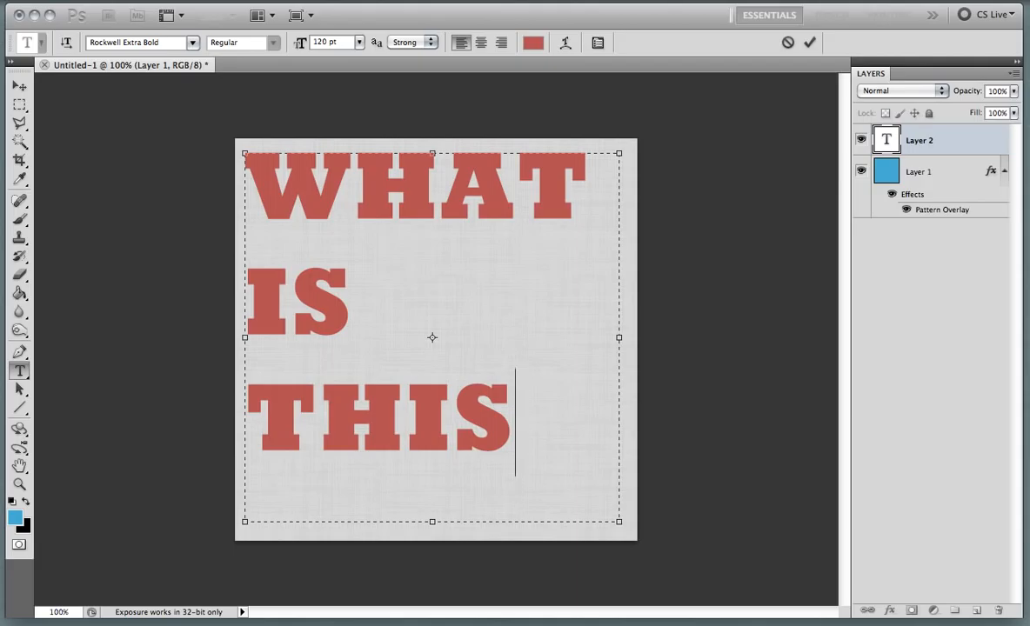
key(super+Return)
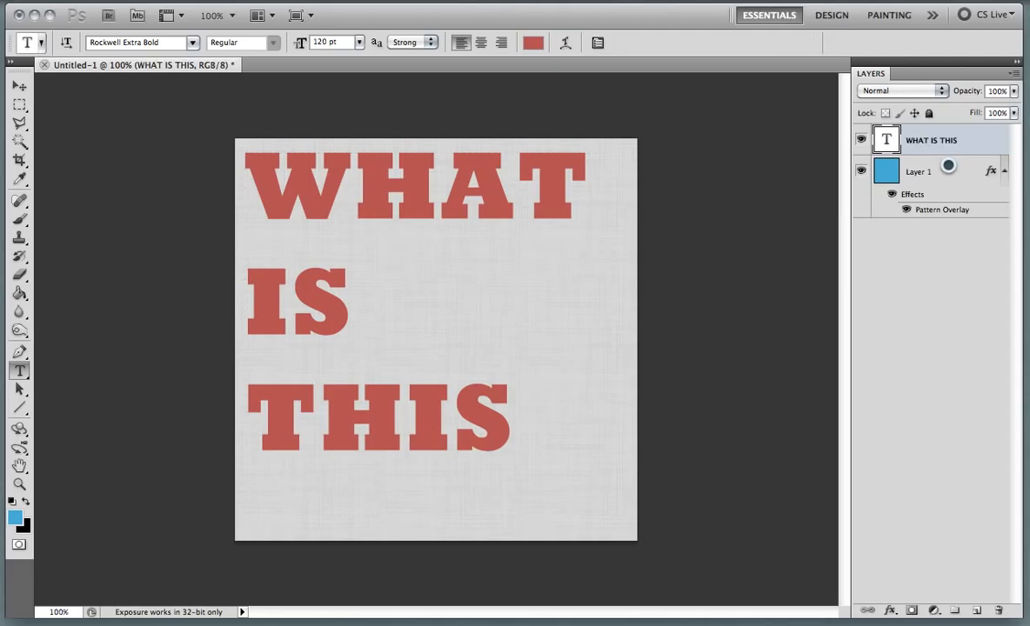
Step: Duplicate the "WHAT IS THIS" text layer under the default copy name and hide the original layer
key(super+alt+j)
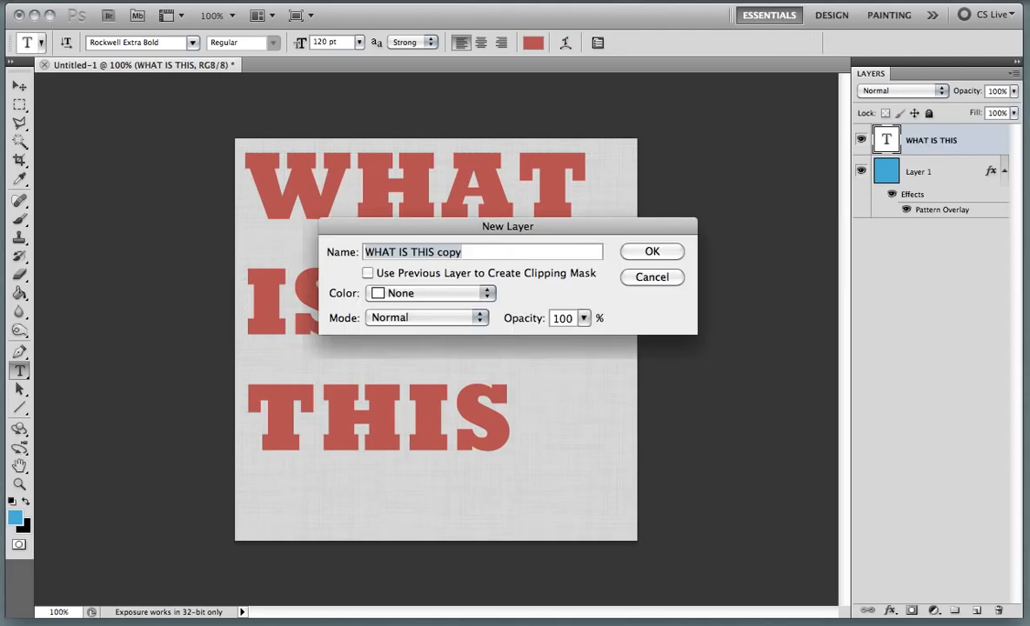
key(Return)
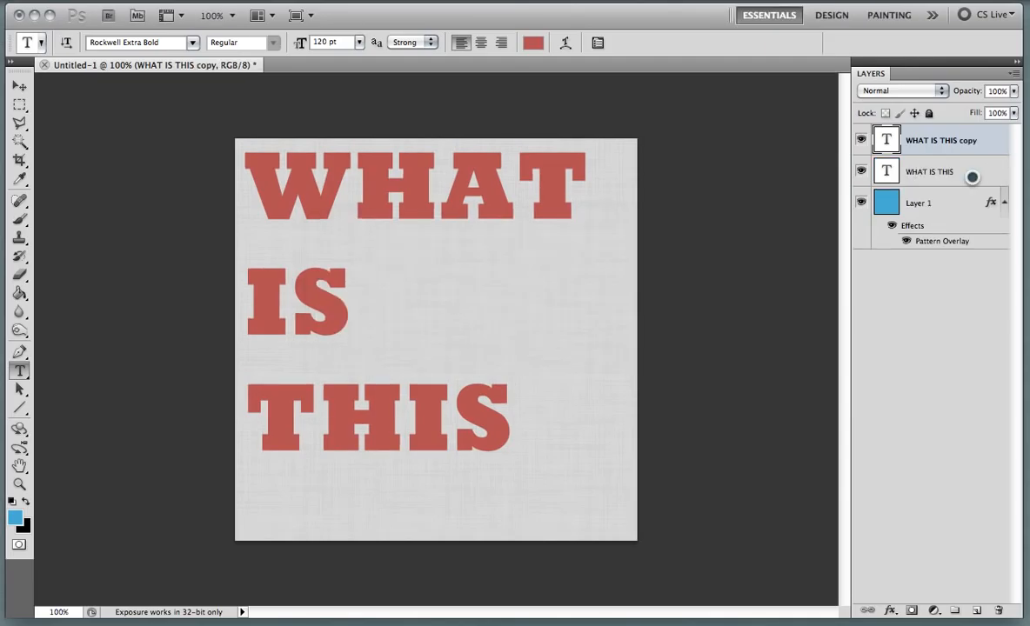
click(969, 173)
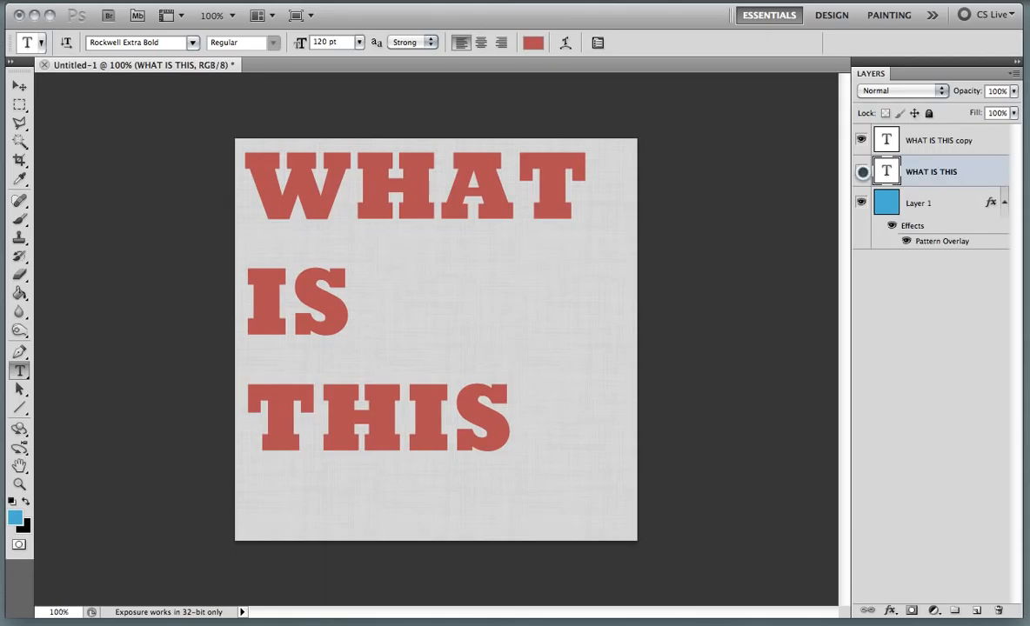
click(861, 171)
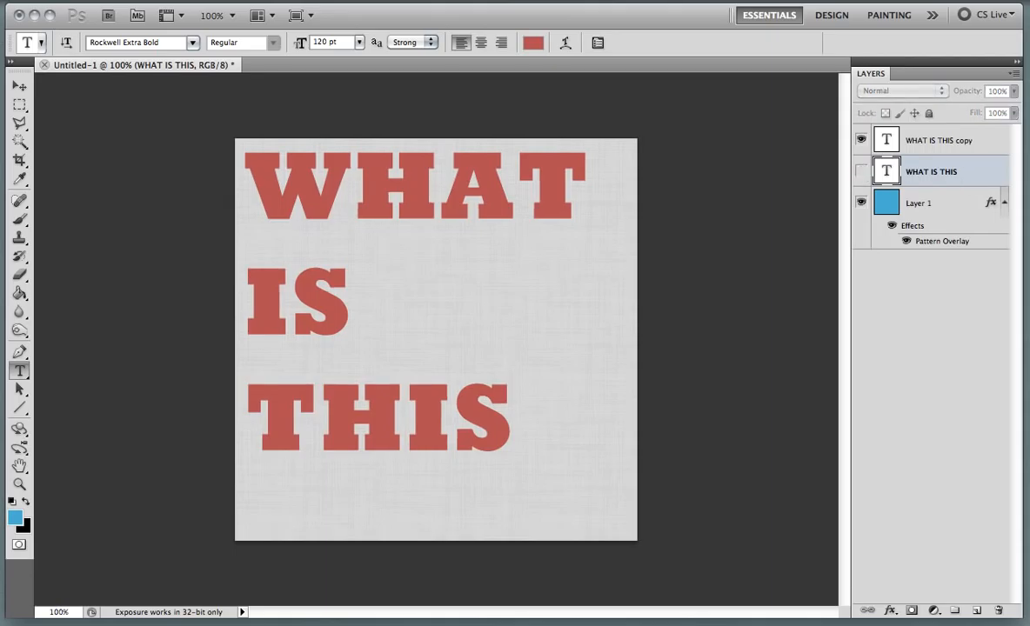
Step: Recolor all the text on the duplicate layer to a brighter red and make the original text layer visible again
click(918, 135)
click(441, 403)
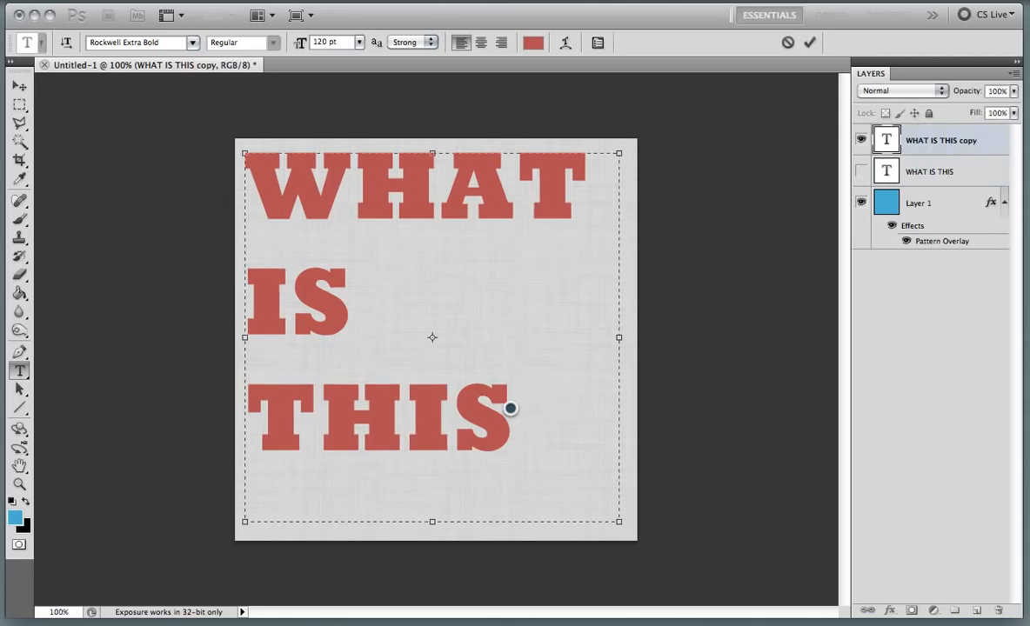
drag(510, 408, 241, 184)
click(533, 44)
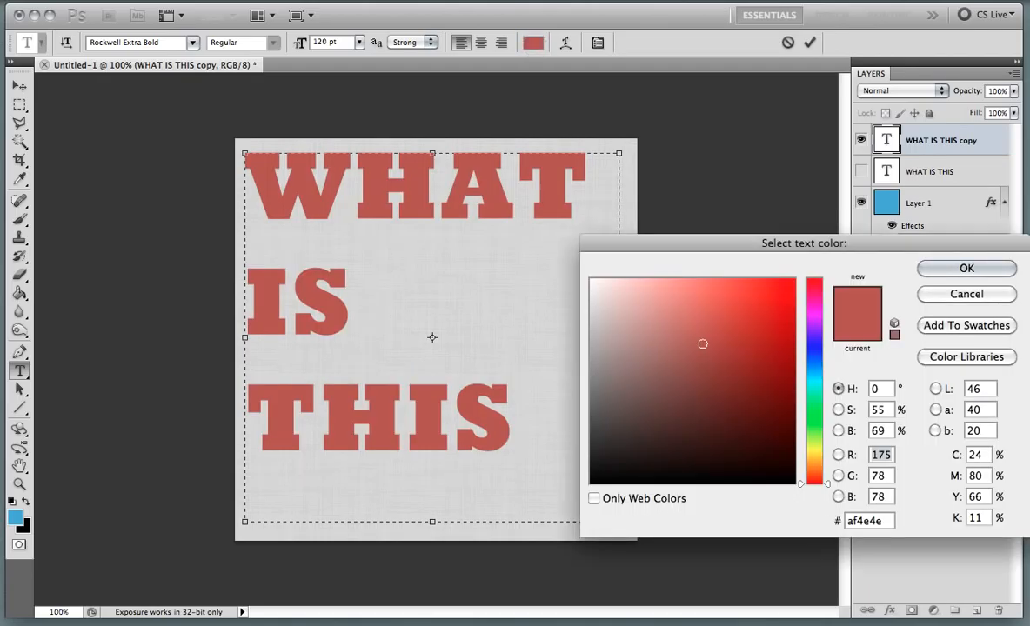
drag(703, 343, 702, 317)
click(939, 268)
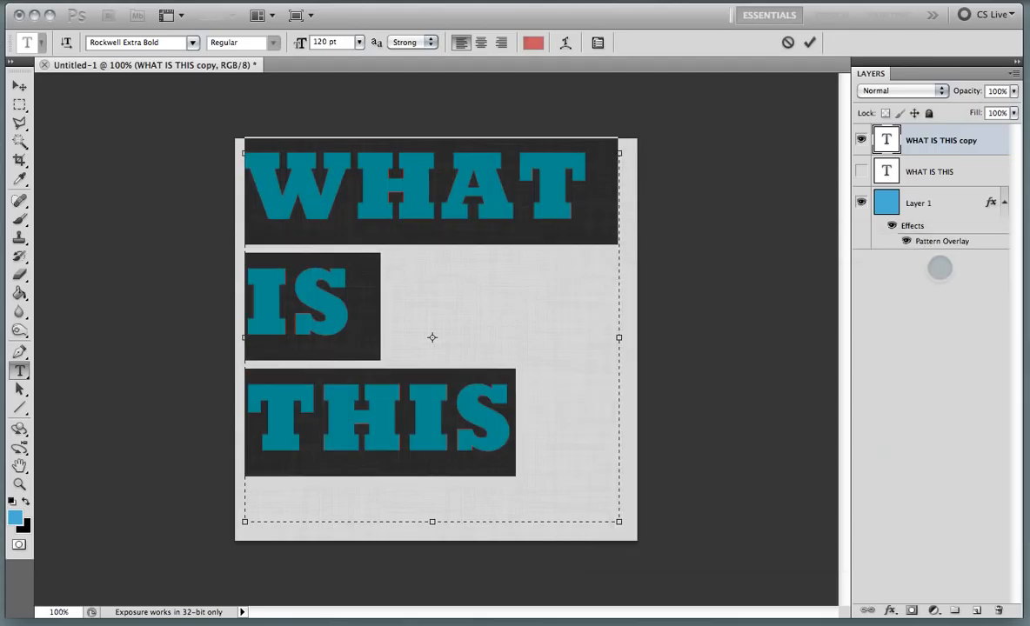
click(864, 170)
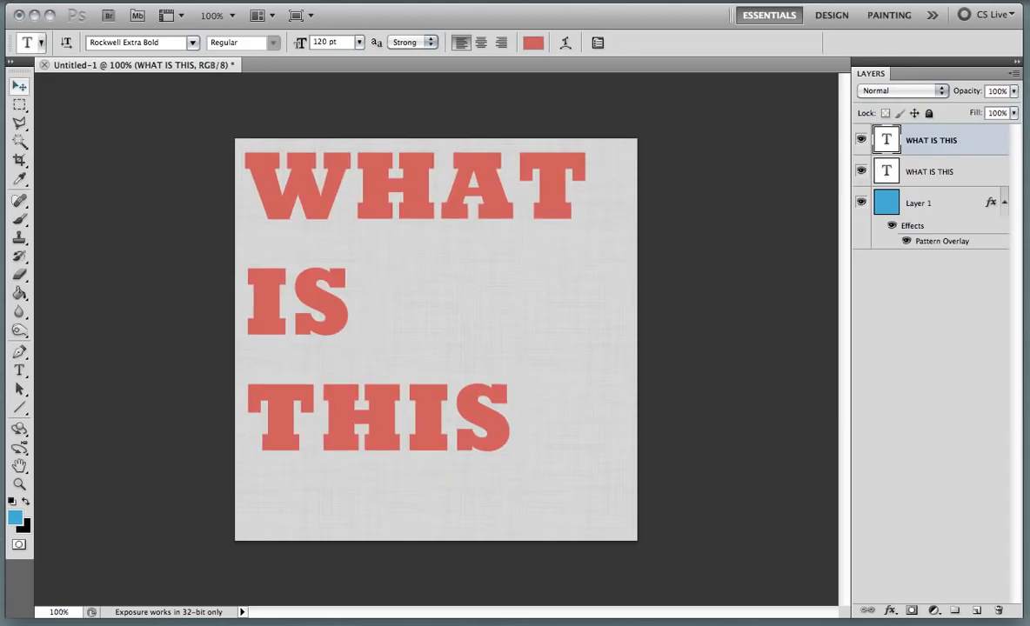
Step: Nudge the original darker text layer down about 6 pixels below the upper copy to form a 3D edge
click(19, 85)
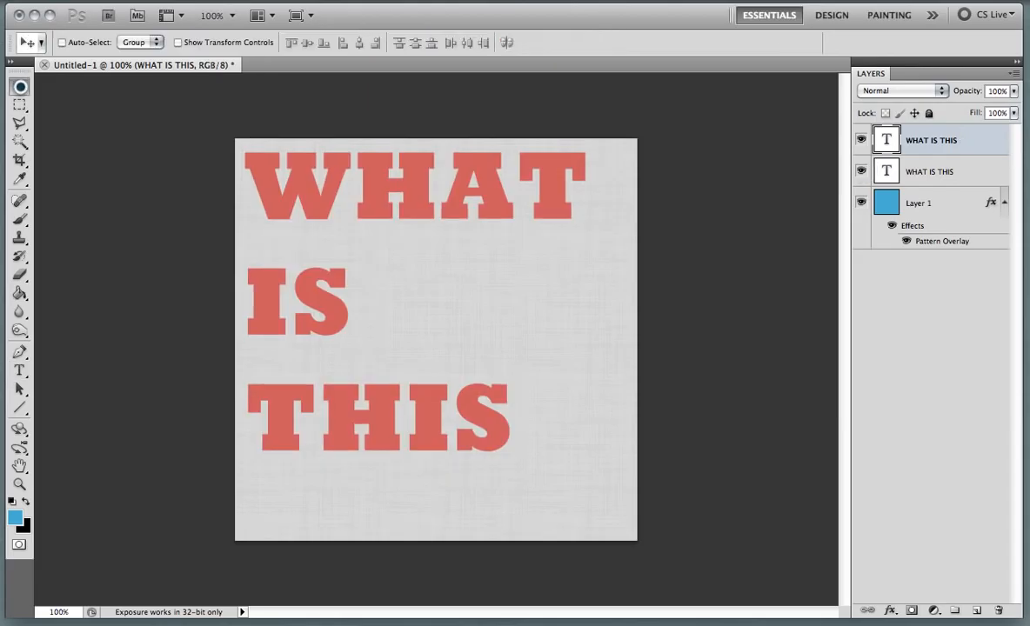
click(939, 165)
key(Down)
key(Down)
key(Down)
key(Down)
key(Down)
key(Down)
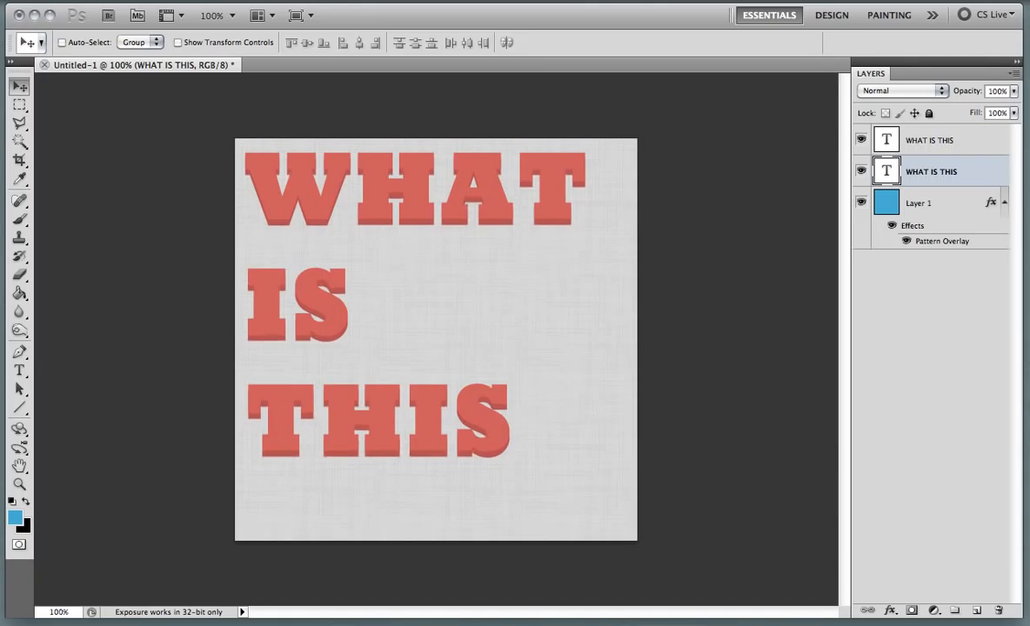
key(Up)
key(Down)
key(Down)
key(Up)
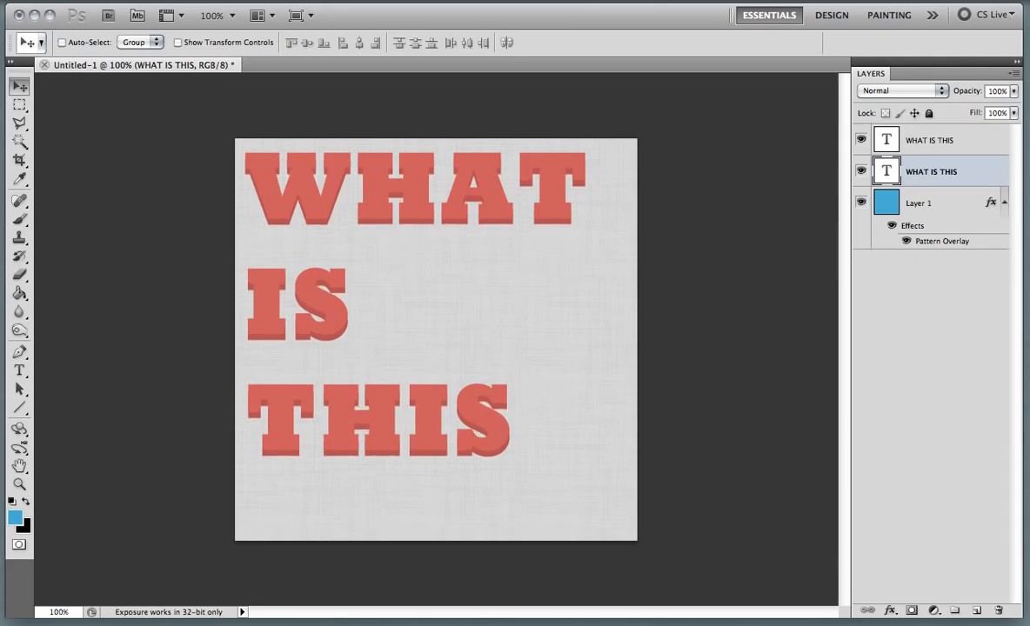
Step: Add an Inner Glow style to the upper text layer with its blend mode set to Normal
double_click(983, 137)
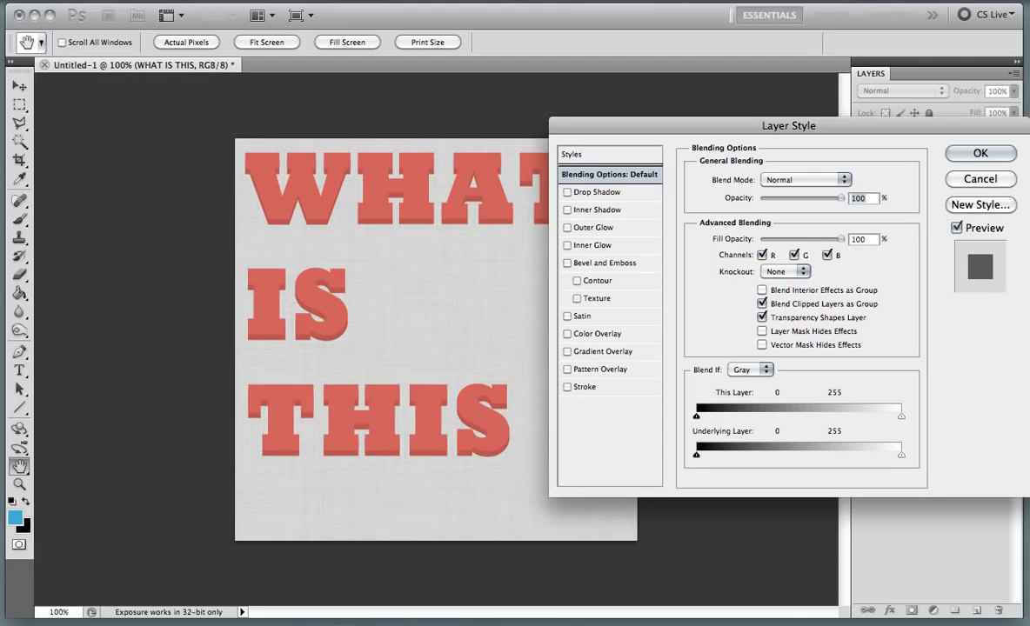
click(567, 245)
click(593, 245)
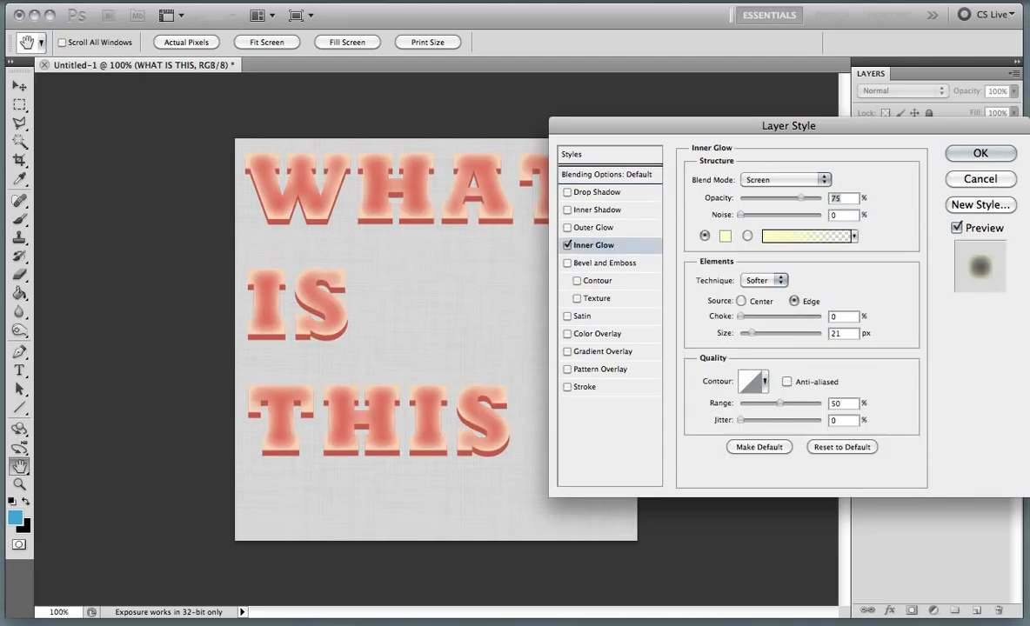
click(783, 179)
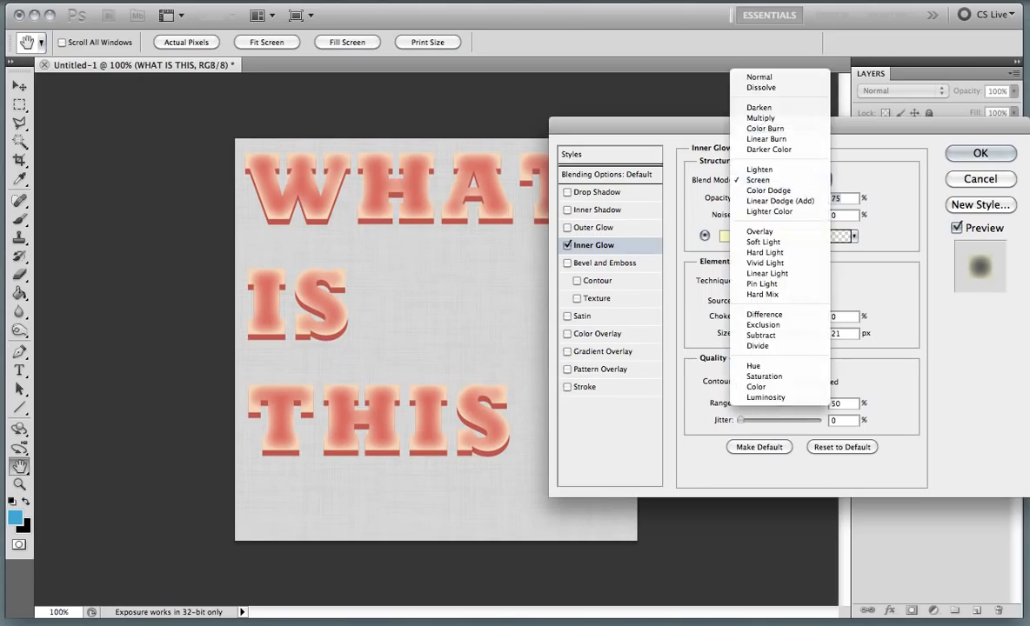
click(770, 76)
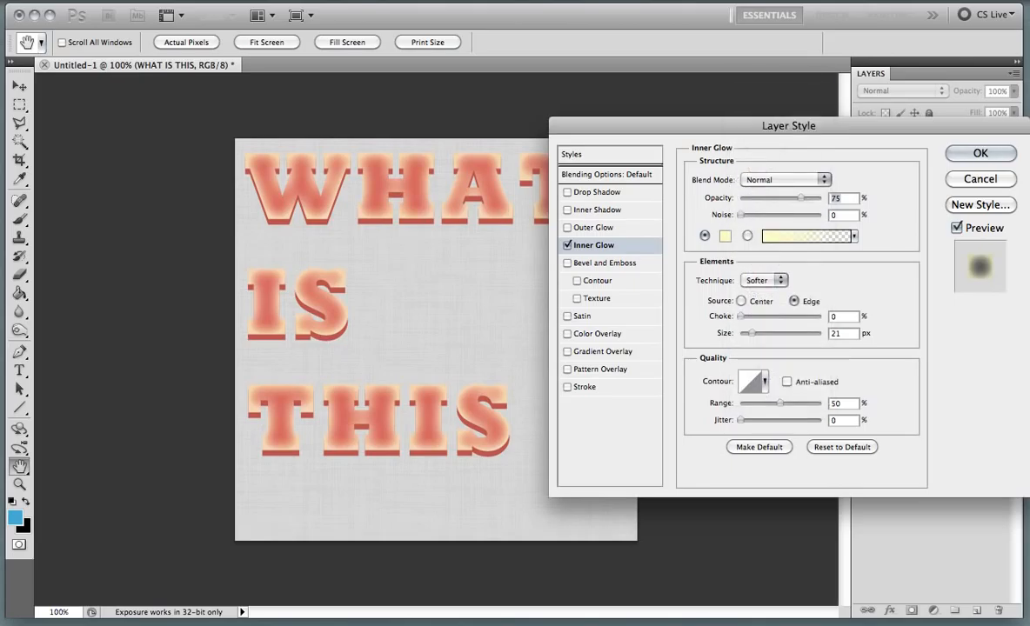
Step: Switch the inner glow to a gradient with both color stops set to the dark red af4e4e sampled from the lower text
click(782, 236)
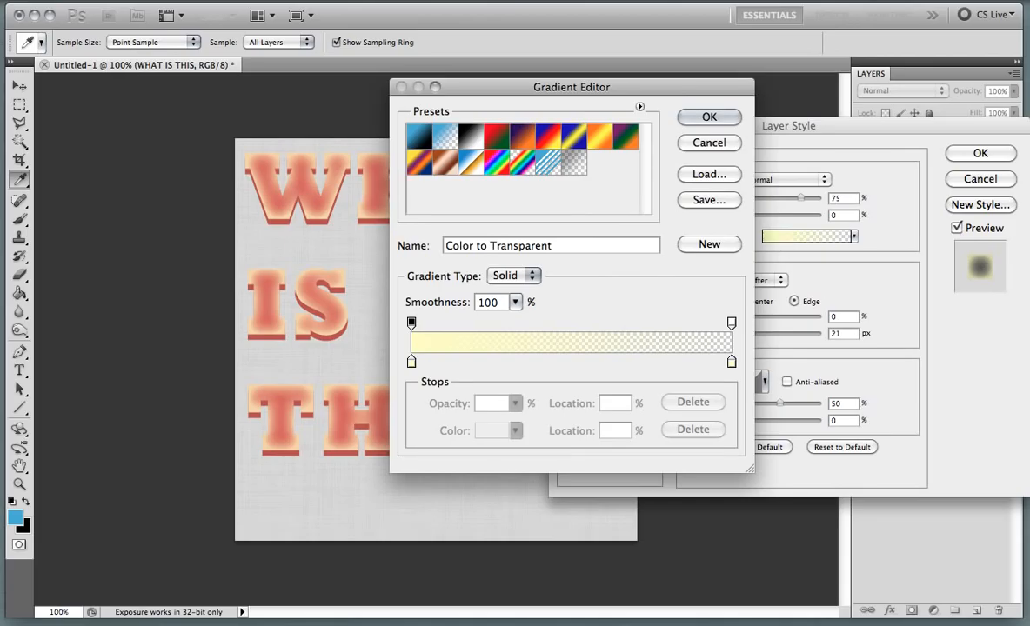
click(411, 361)
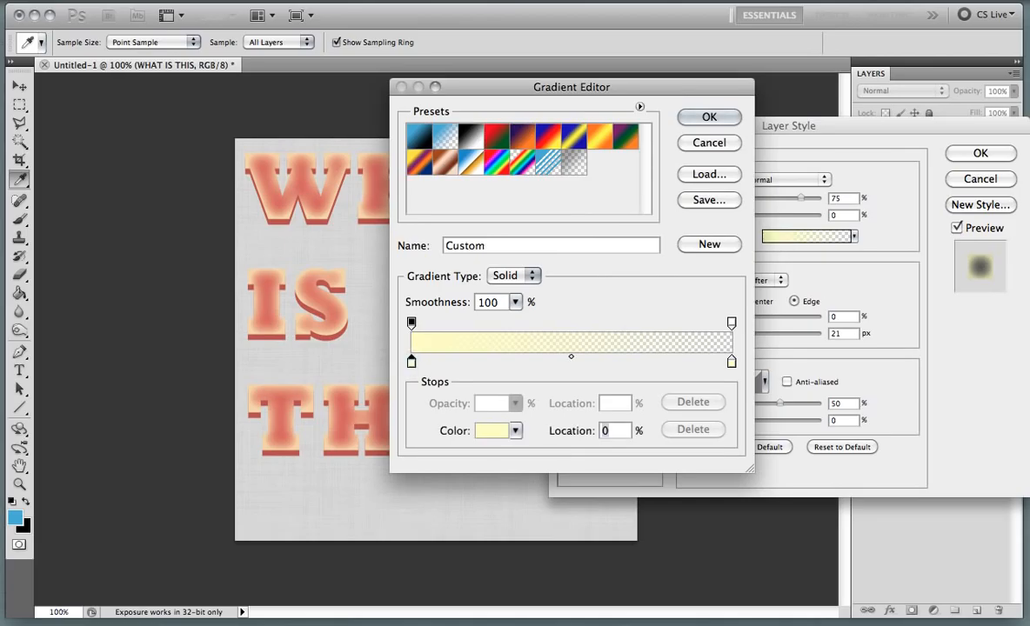
double_click(411, 361)
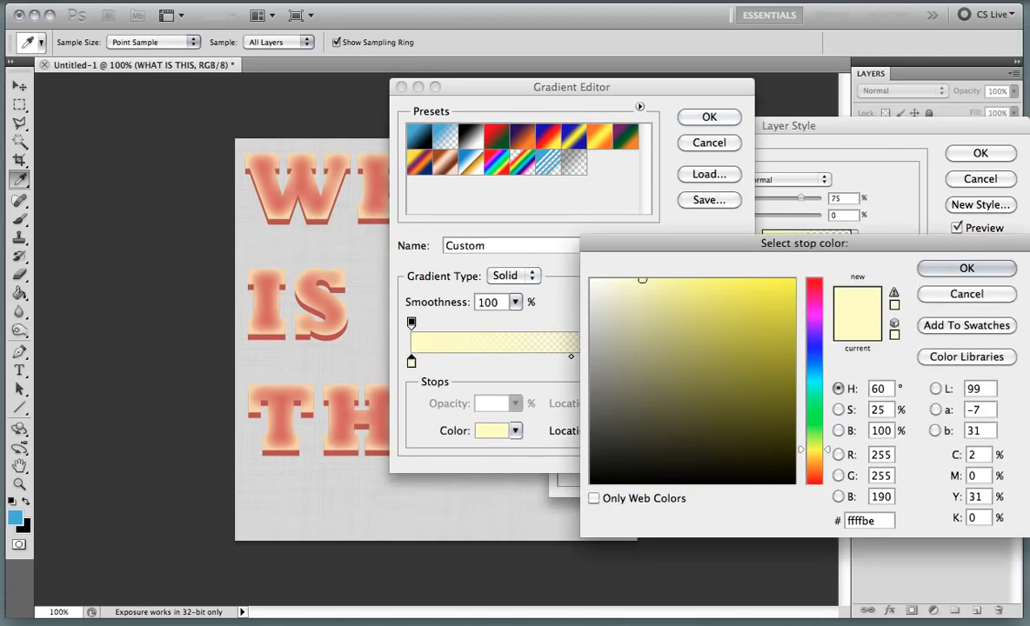
click(277, 449)
key(Return)
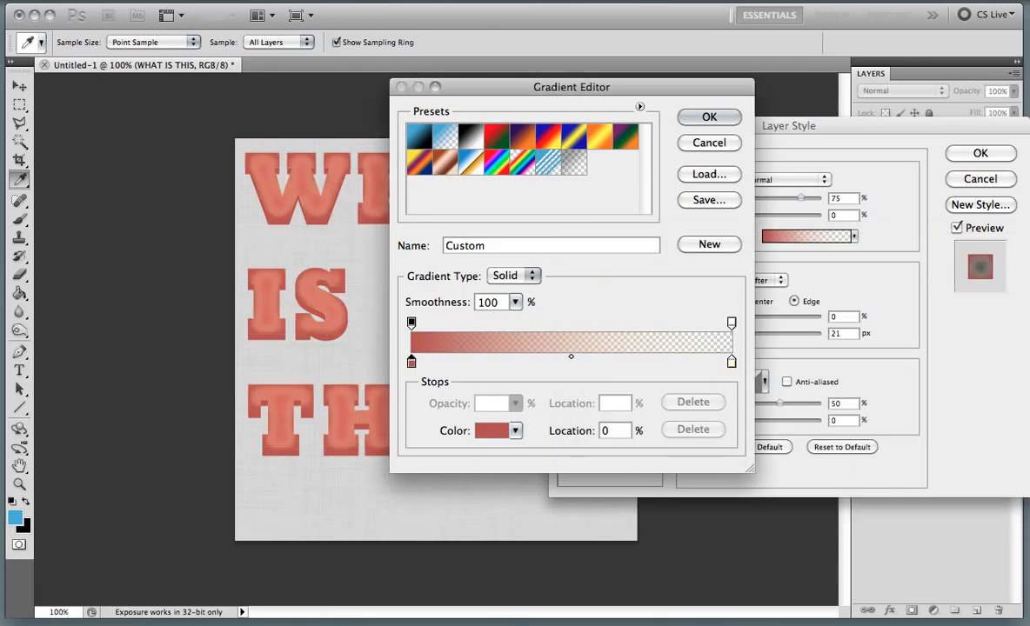
double_click(732, 361)
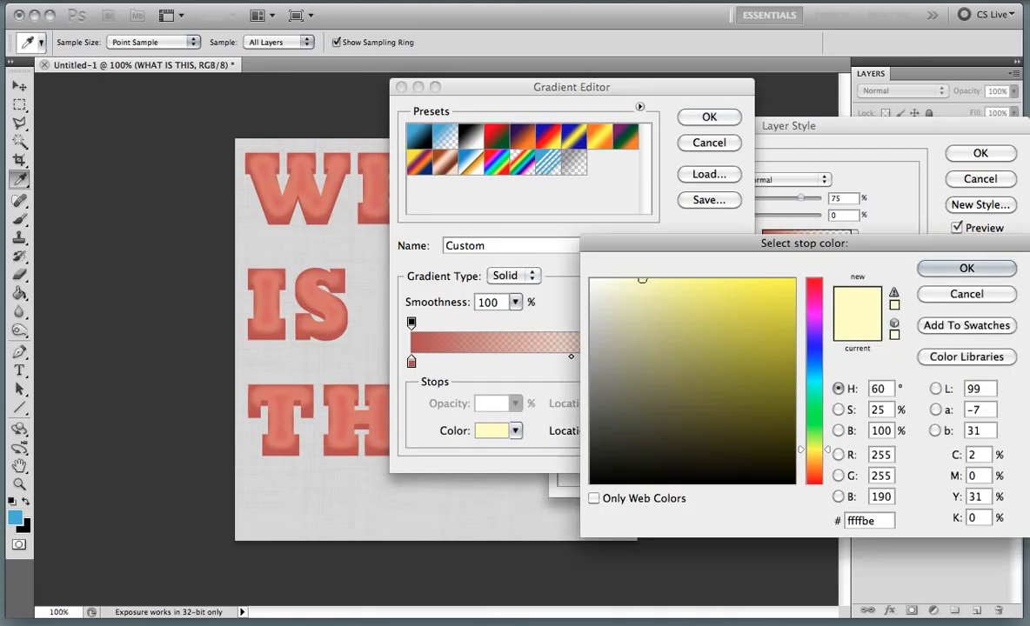
click(292, 451)
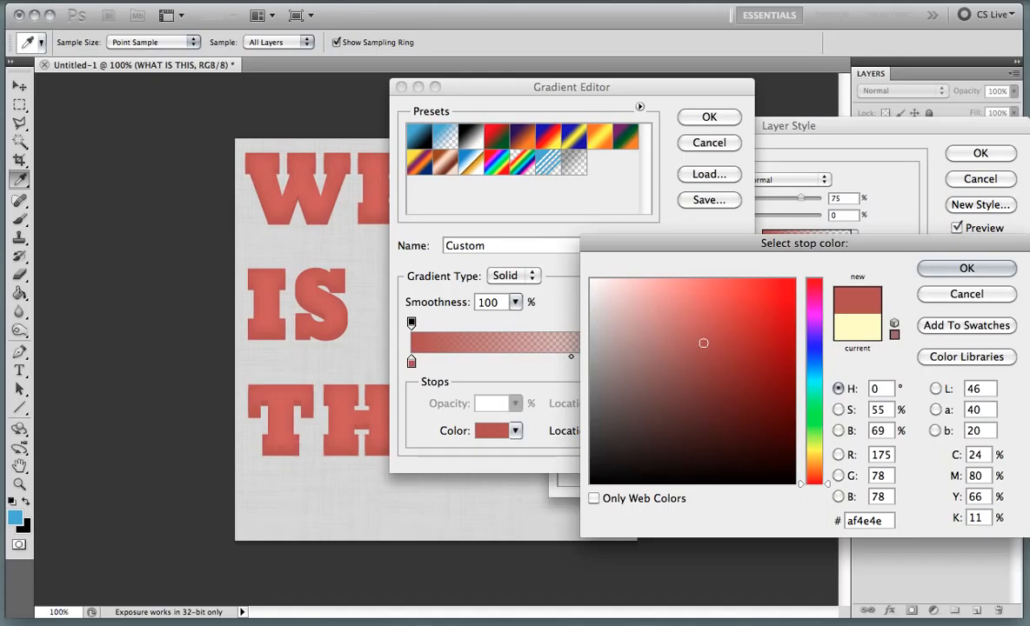
key(Return)
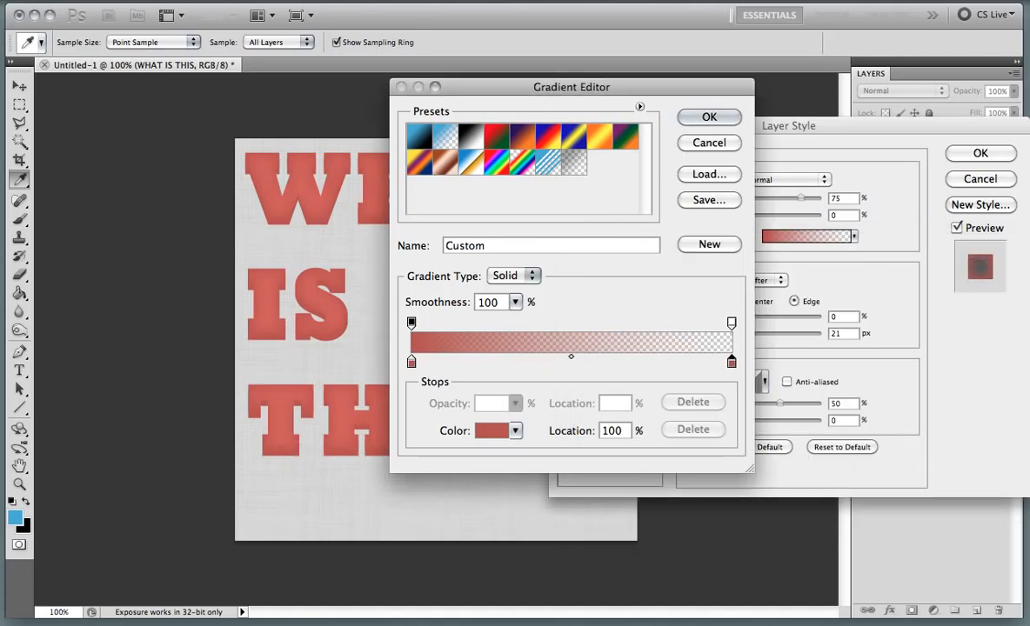
click(709, 116)
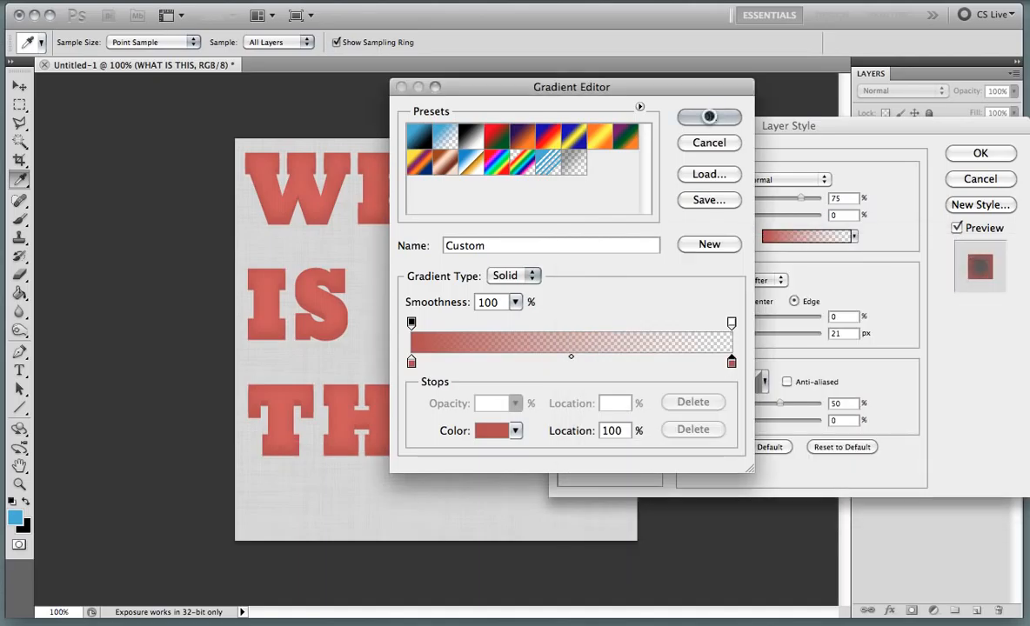
Step: Set the inner glow's opacity to 20%, size to 5 px and choke to 20%
drag(843, 199, 827, 199)
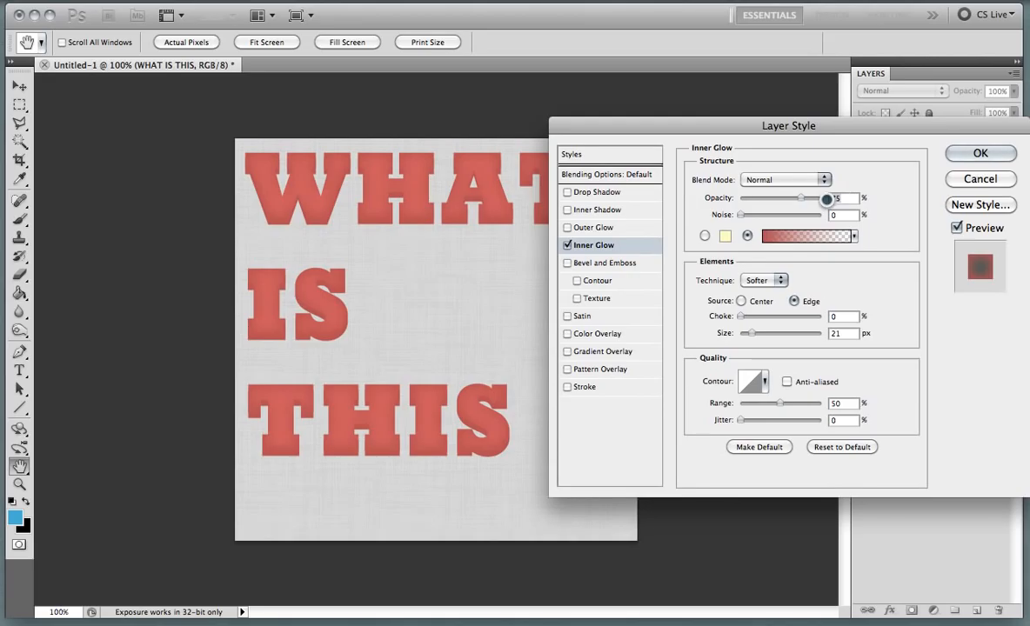
text(20)
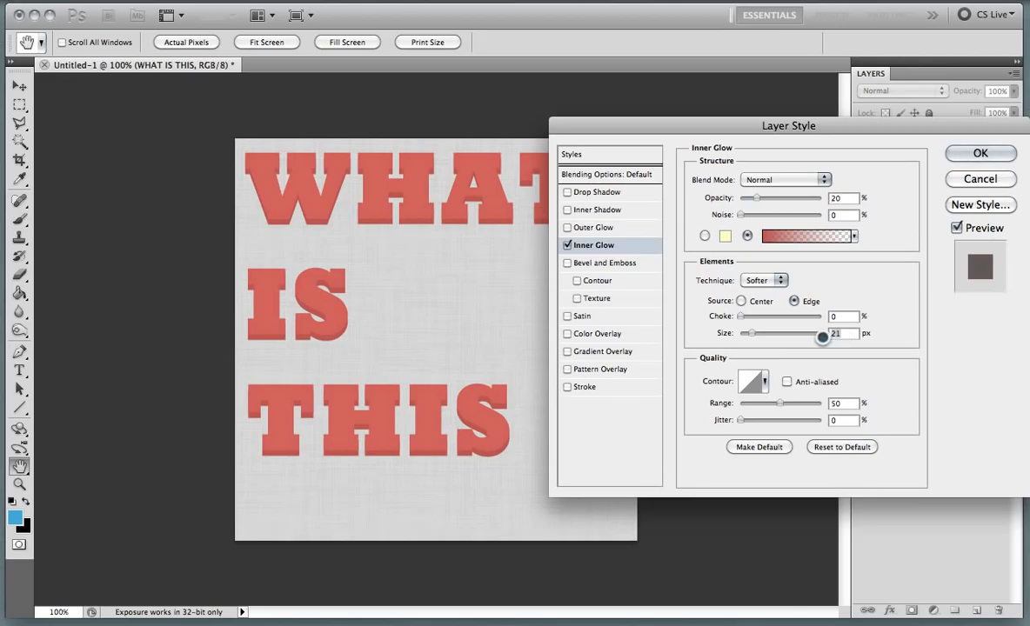
click(824, 334)
text(5)
click(823, 317)
text(20)
Step: Add a Stroke style to the upper text layer with a size of 1 px and its position set to Inside
click(567, 387)
click(582, 386)
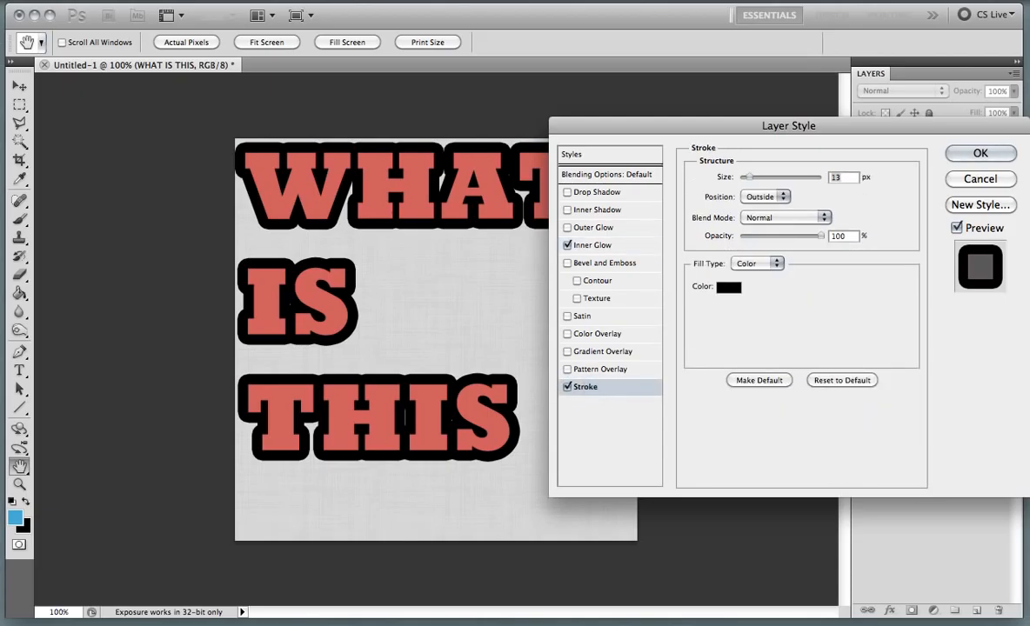
text(1)
click(782, 197)
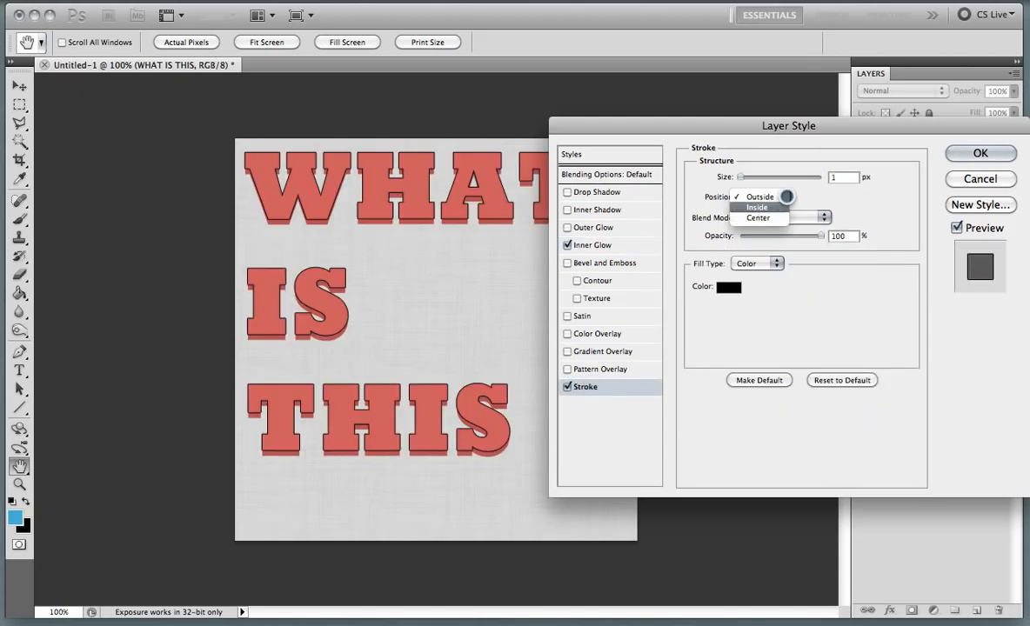
click(773, 208)
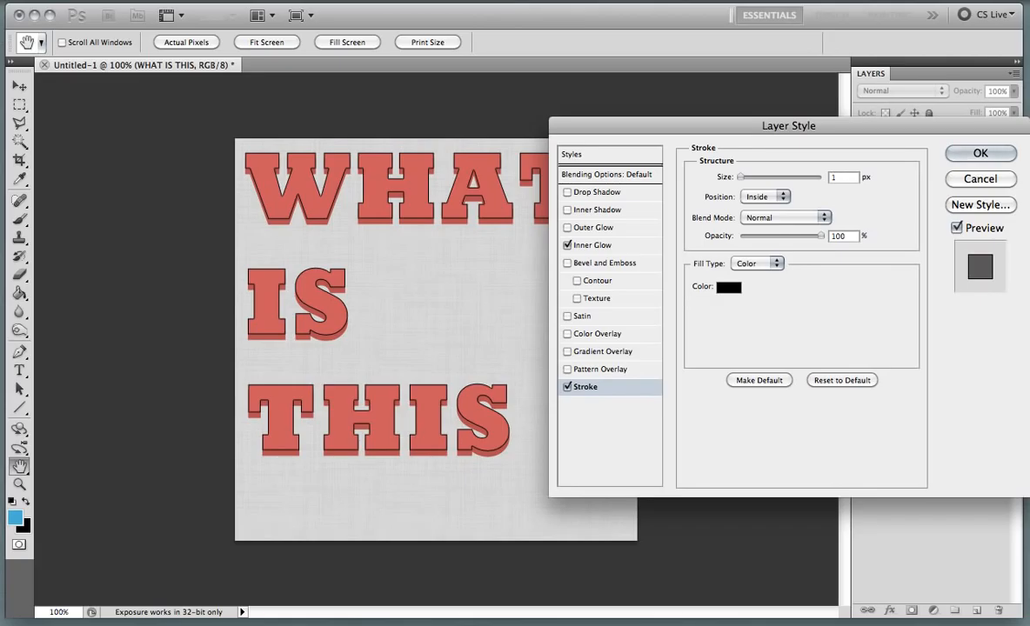
Step: Set the stroke color to dark red 8e3f3f, a darker shade of the lower text's color, and apply the layer style
click(728, 286)
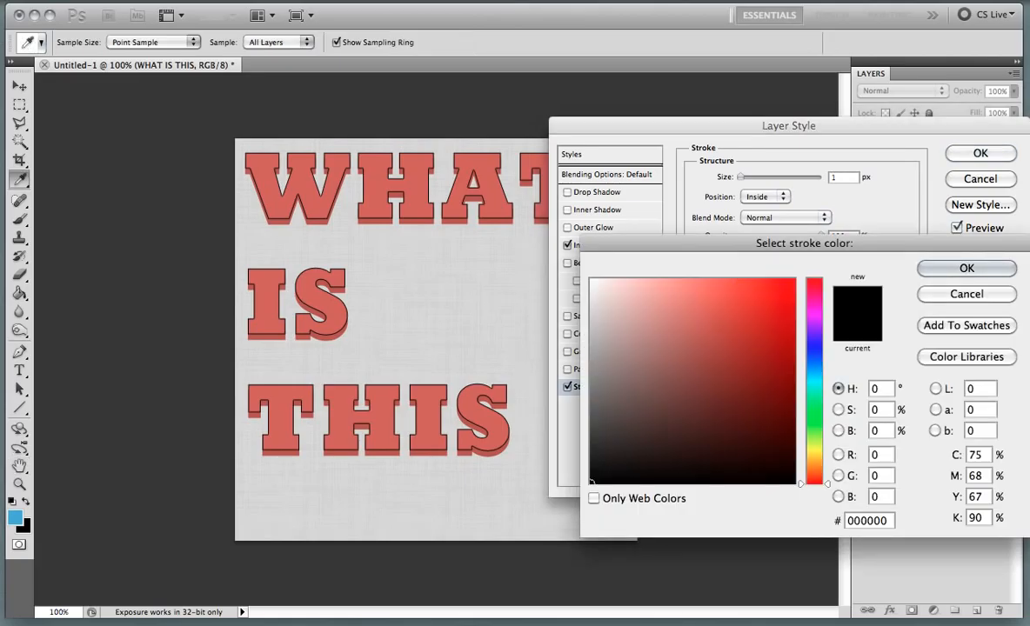
click(419, 450)
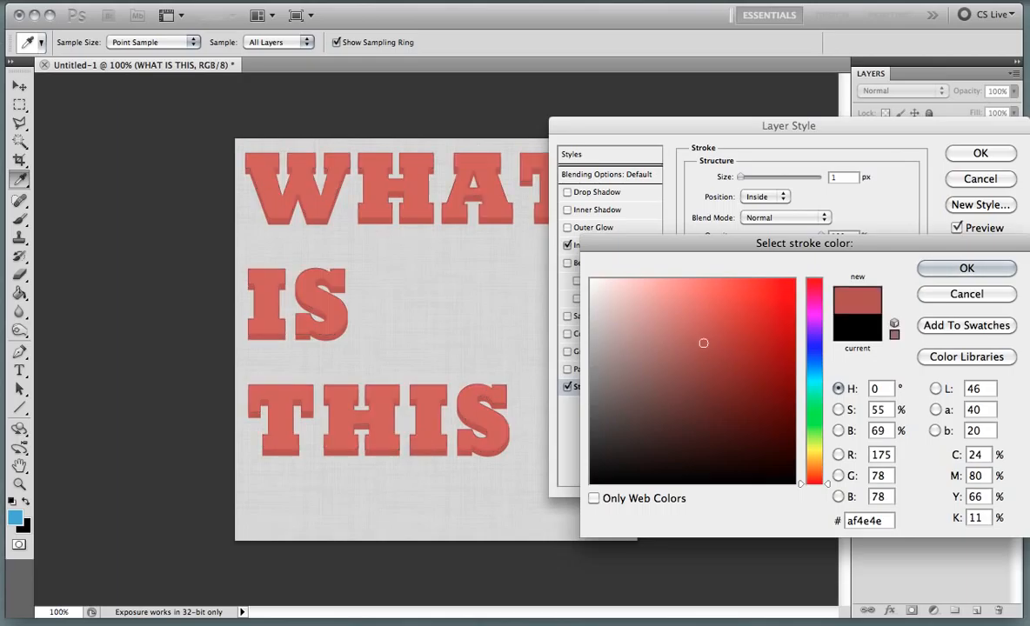
click(703, 365)
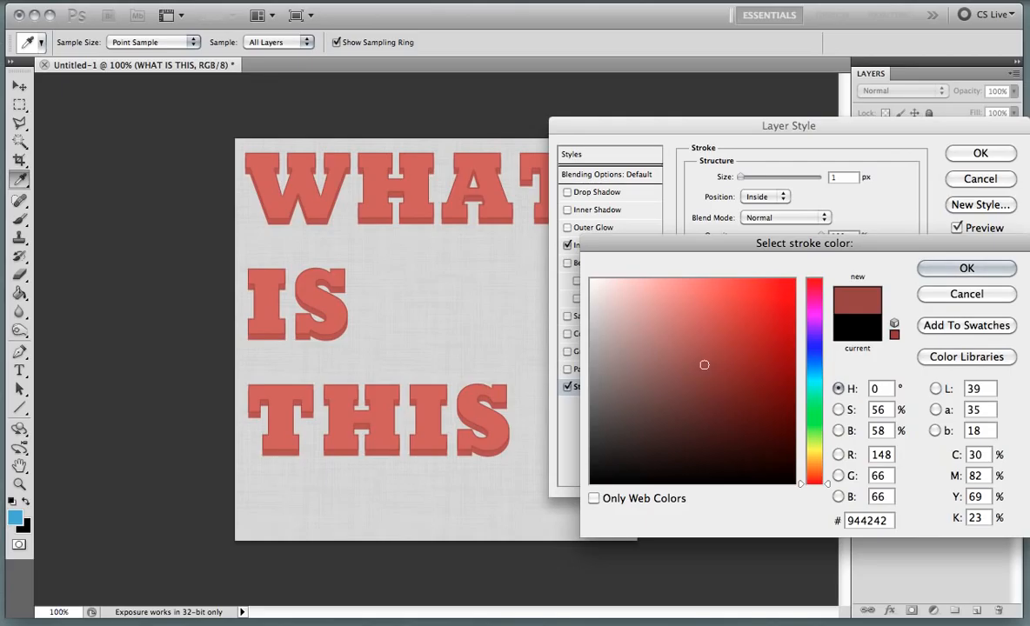
click(703, 368)
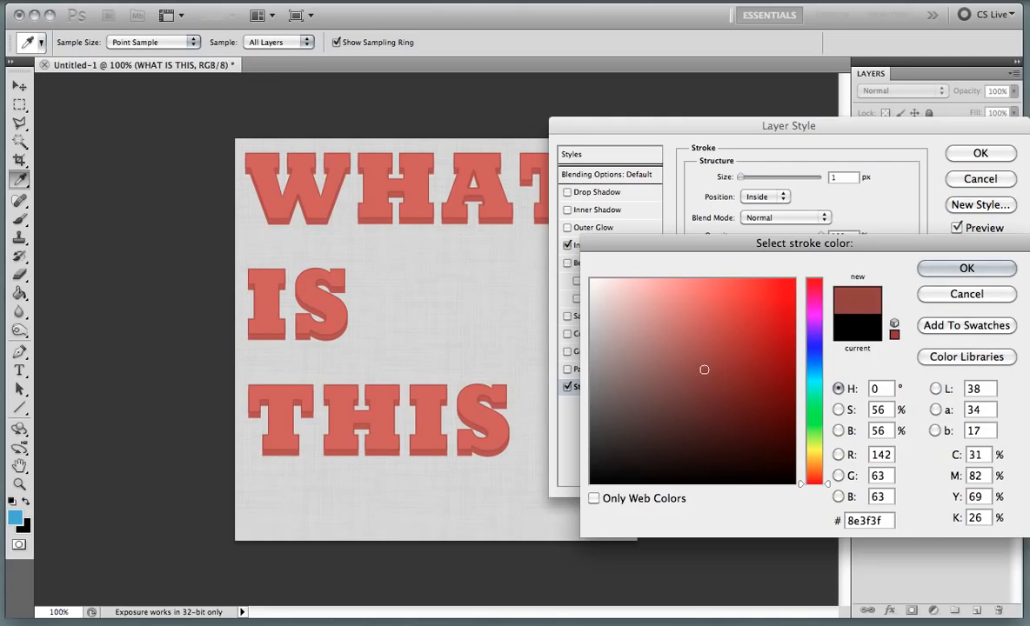
click(932, 269)
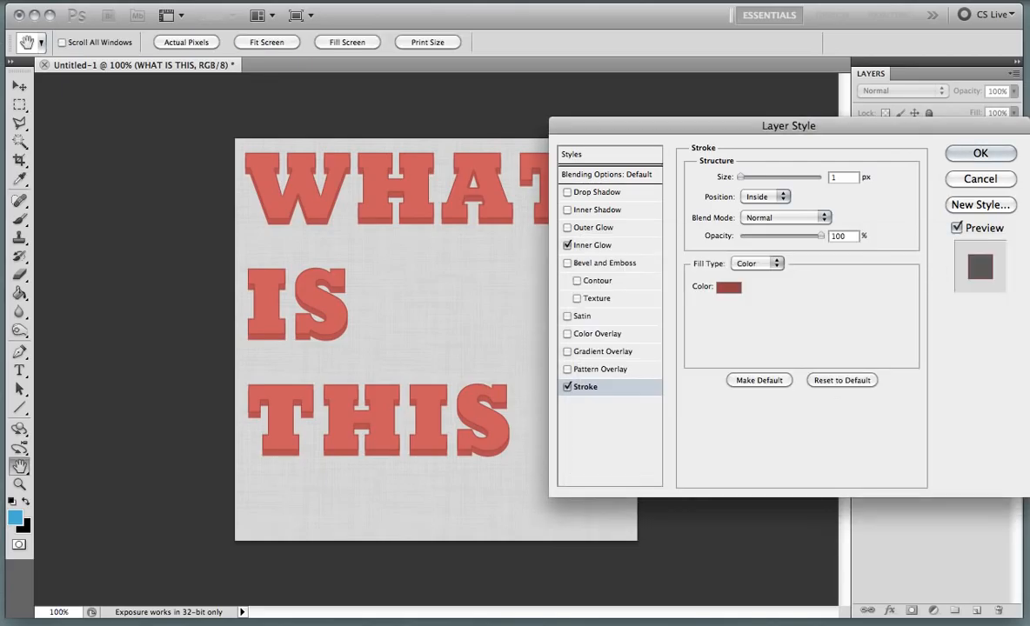
click(977, 153)
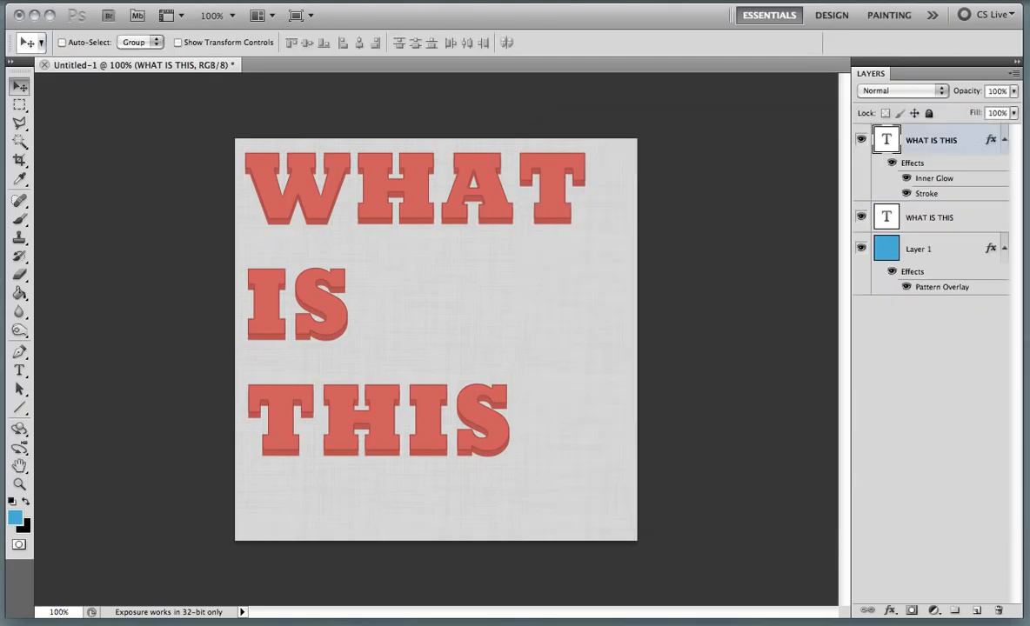
Step: Add a Stroke style to the lower text layer with a size of 1 px and its position set to Inside
double_click(963, 216)
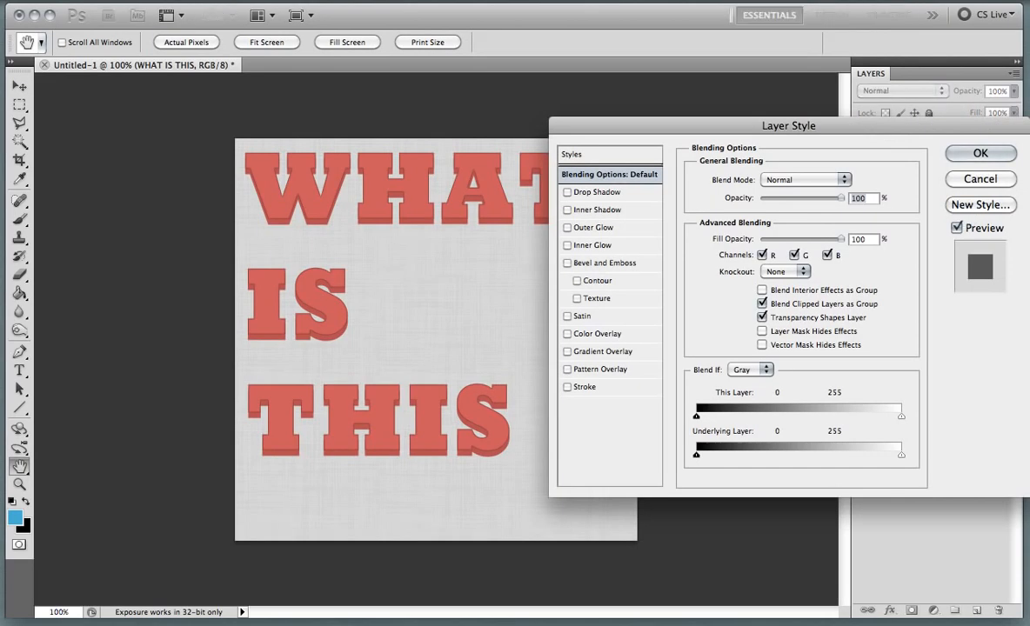
click(567, 387)
click(592, 387)
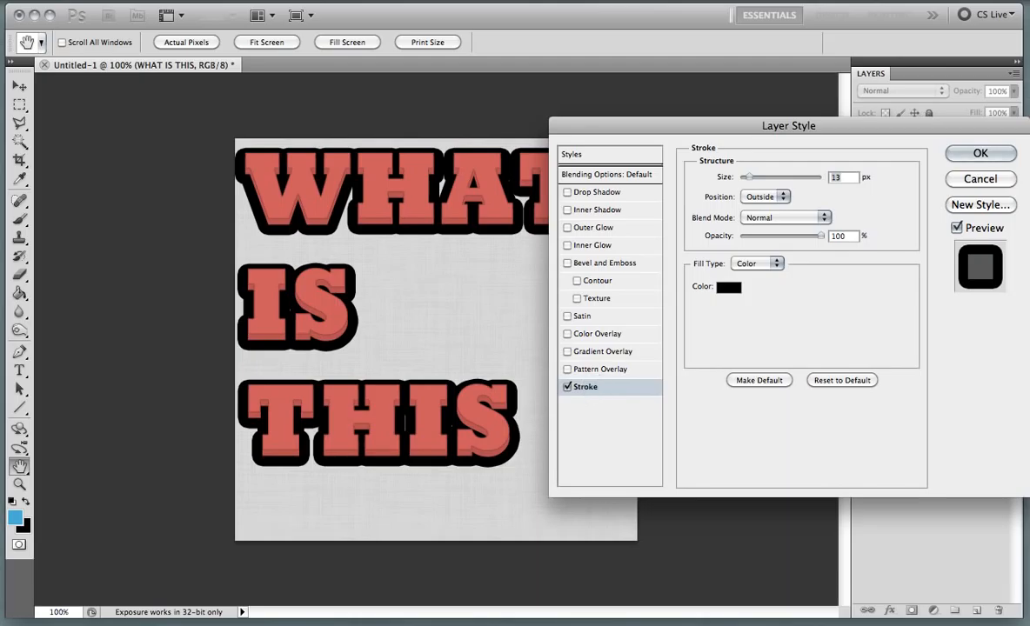
key(BackSpace)
click(765, 197)
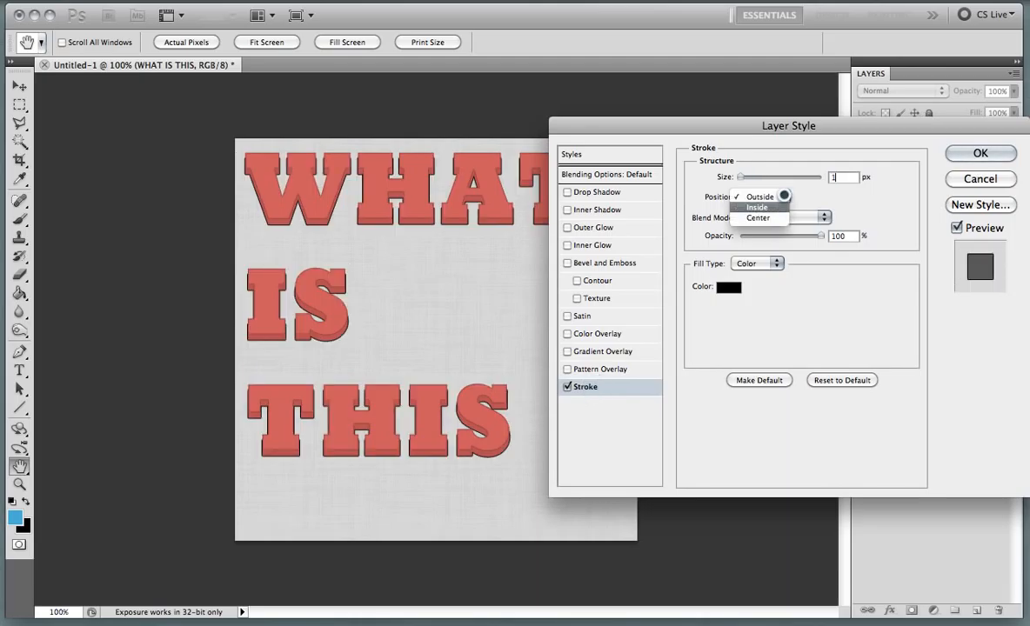
click(757, 207)
Step: Set the lower text layer's stroke color to 763434, a darker shade of the sampled text color
click(728, 287)
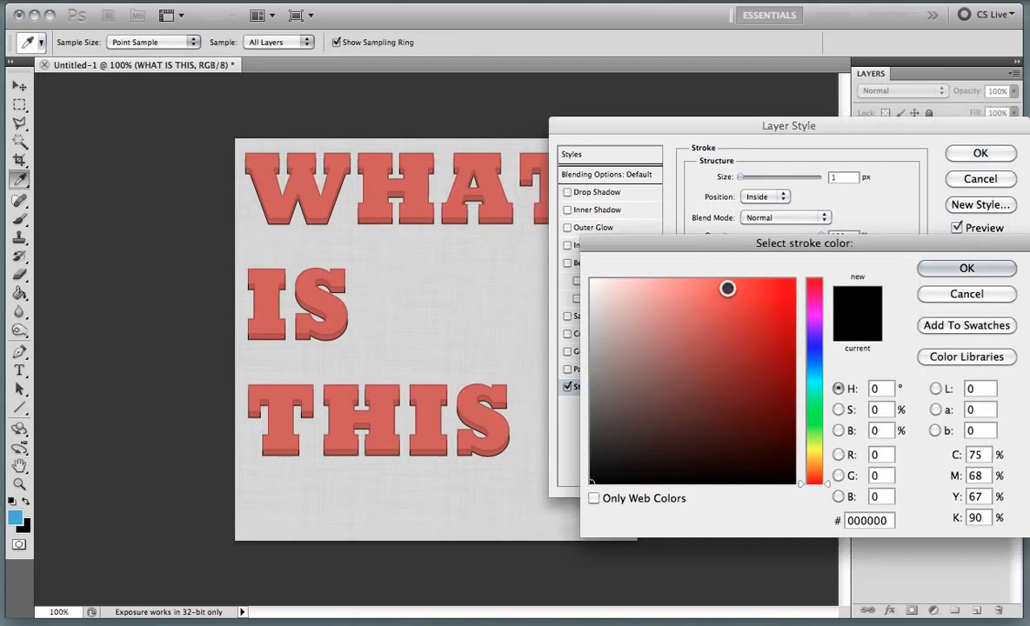
click(477, 451)
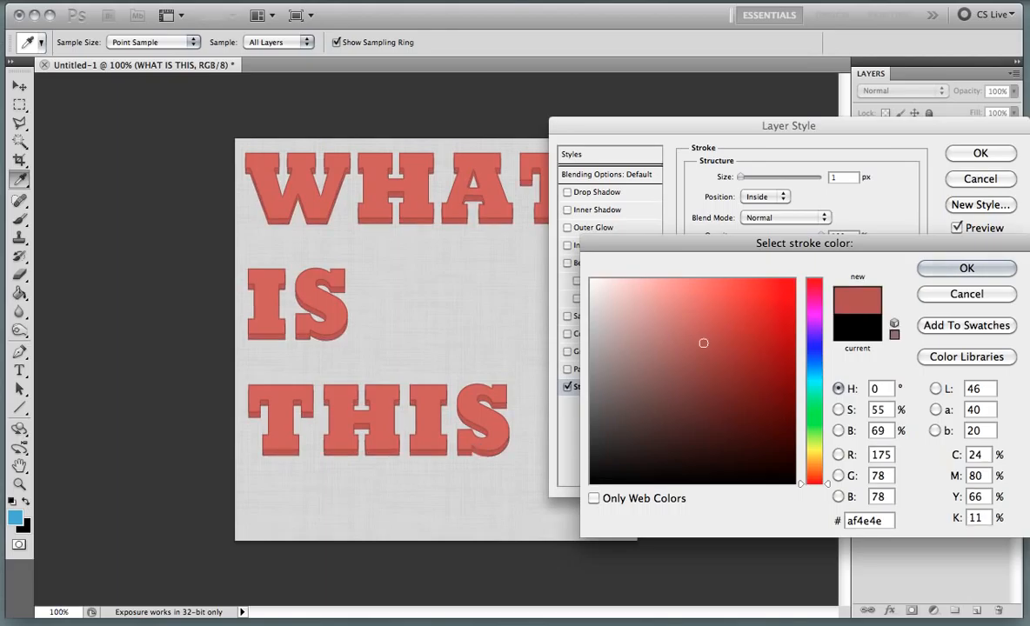
click(704, 381)
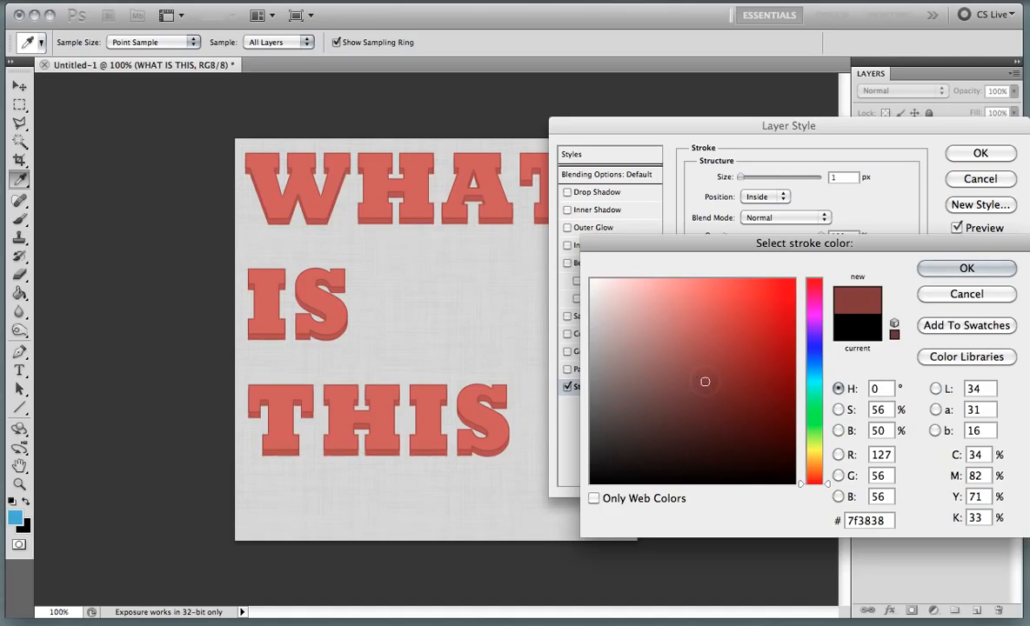
click(704, 388)
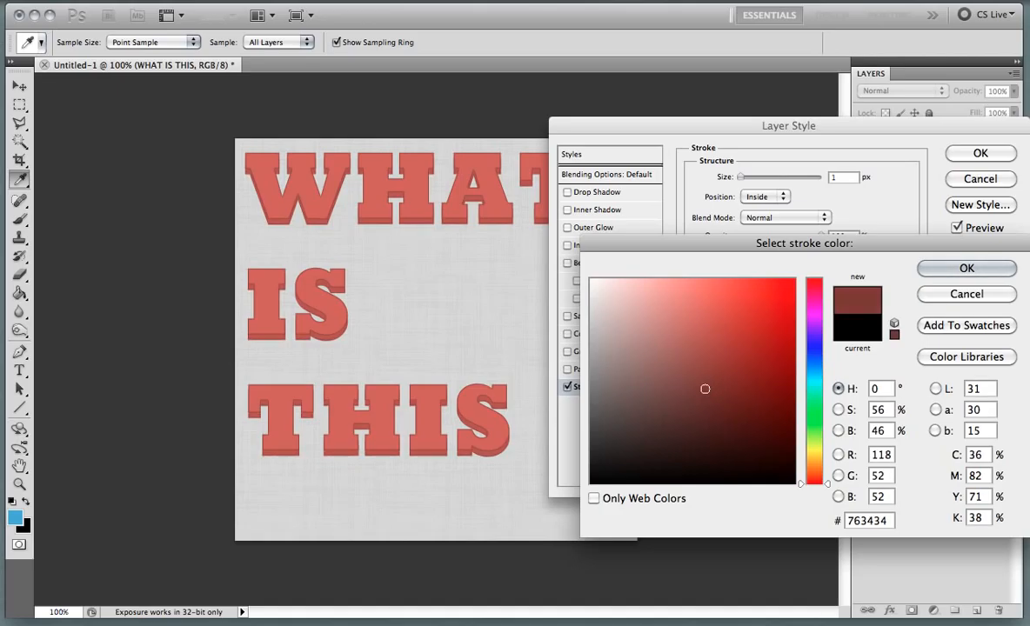
key(Return)
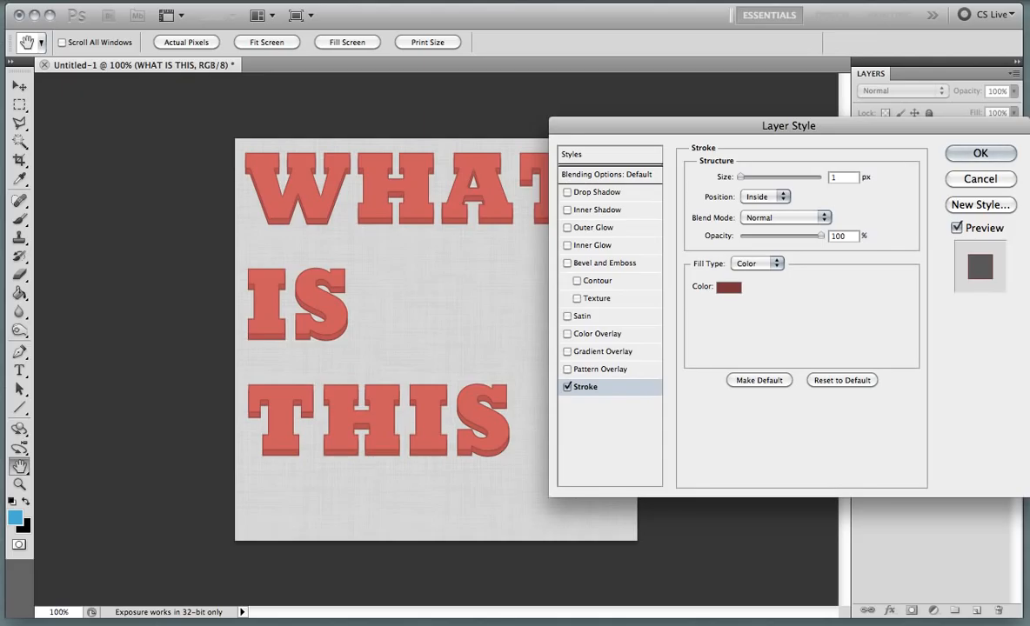
Step: Add an Inner Glow style to the lower text layer and set its gradient's starting color stop to 723333
click(594, 246)
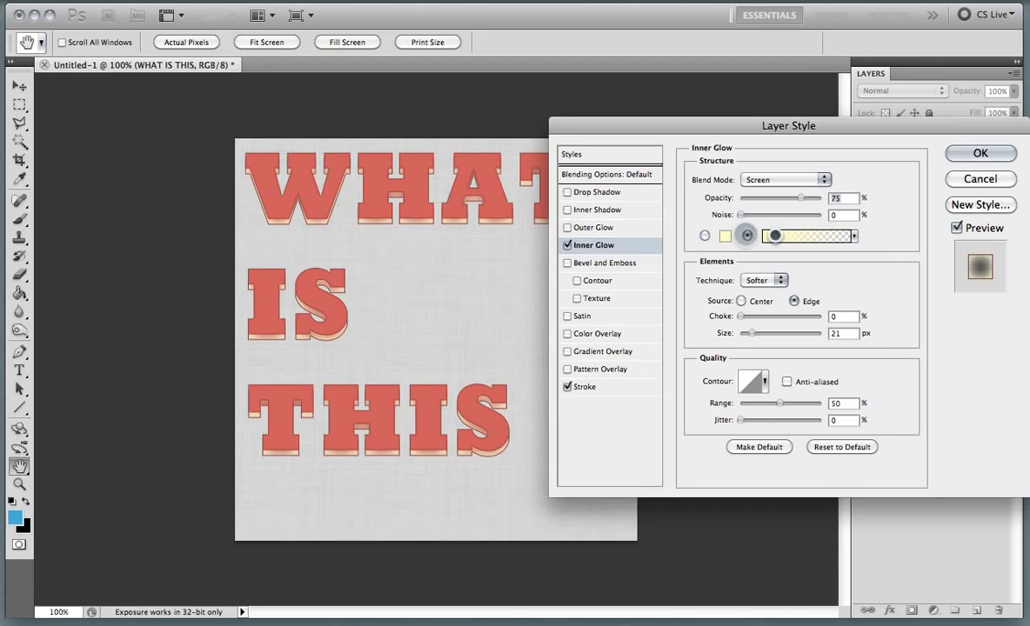
click(807, 236)
click(411, 362)
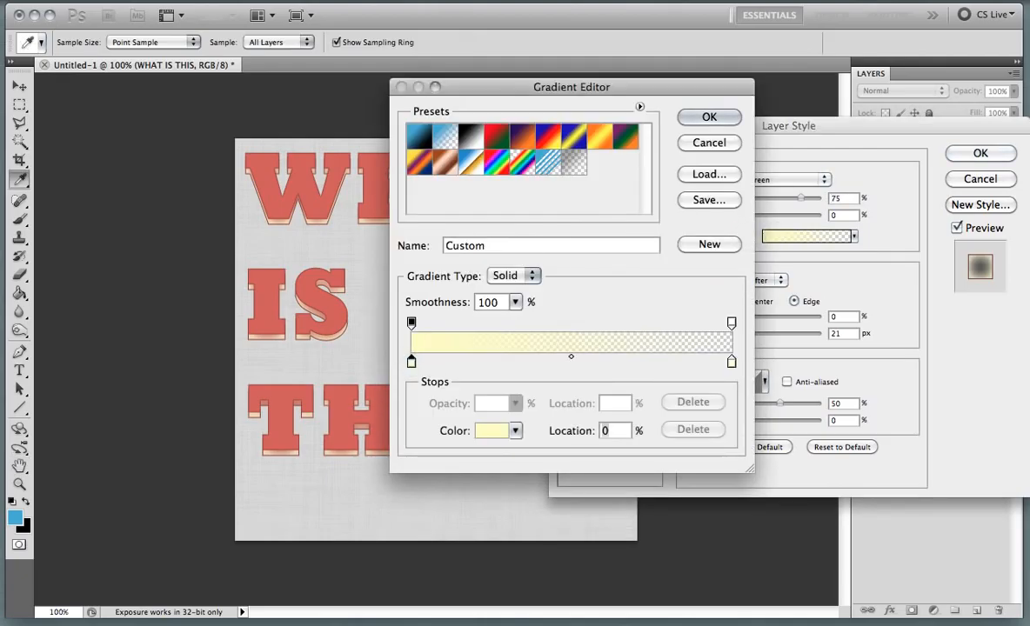
click(276, 435)
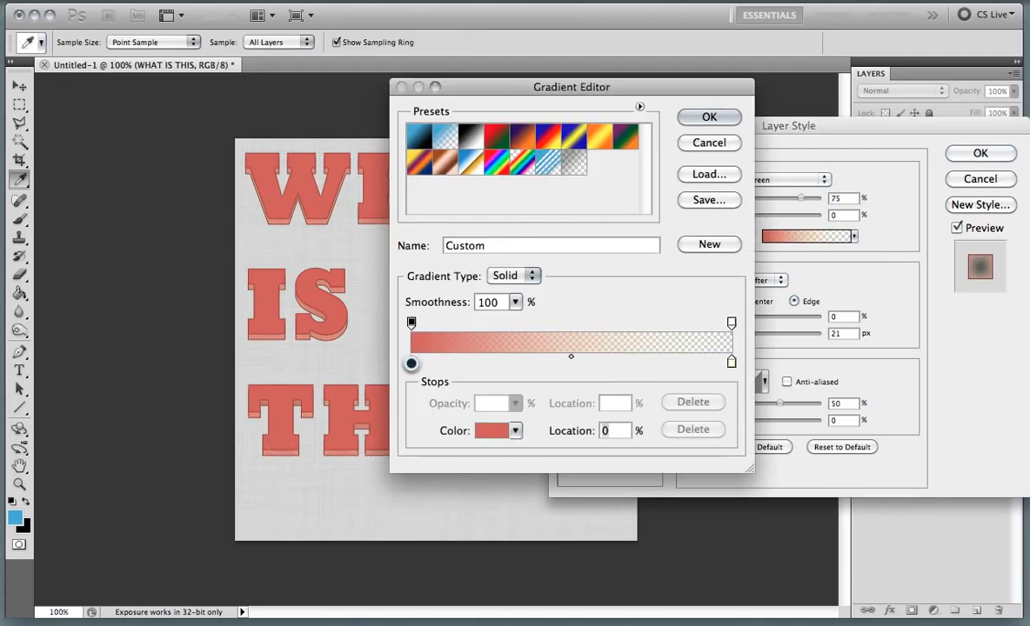
double_click(411, 361)
click(703, 392)
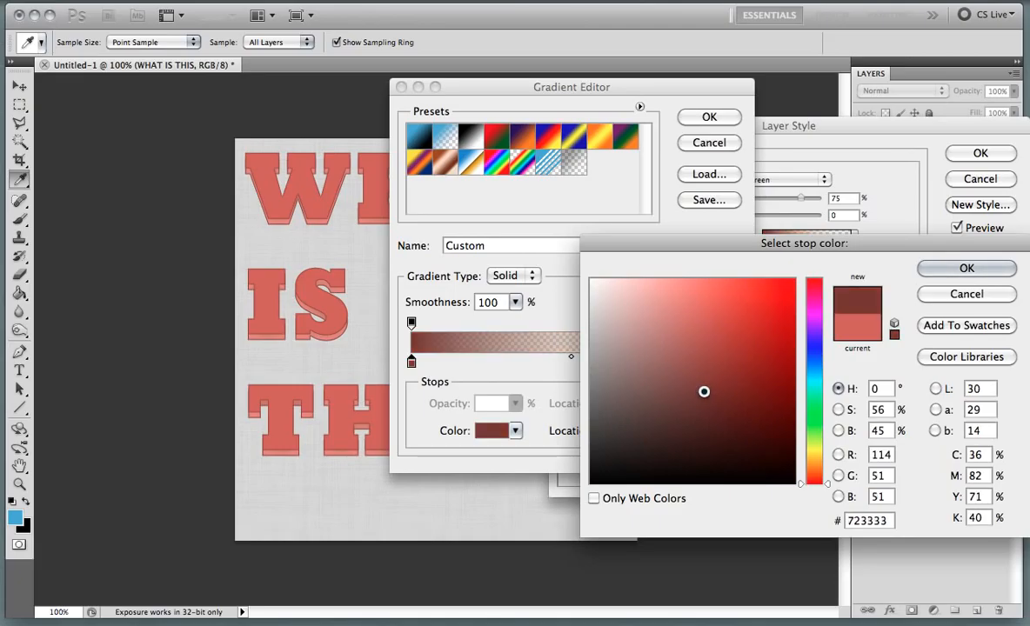
click(923, 264)
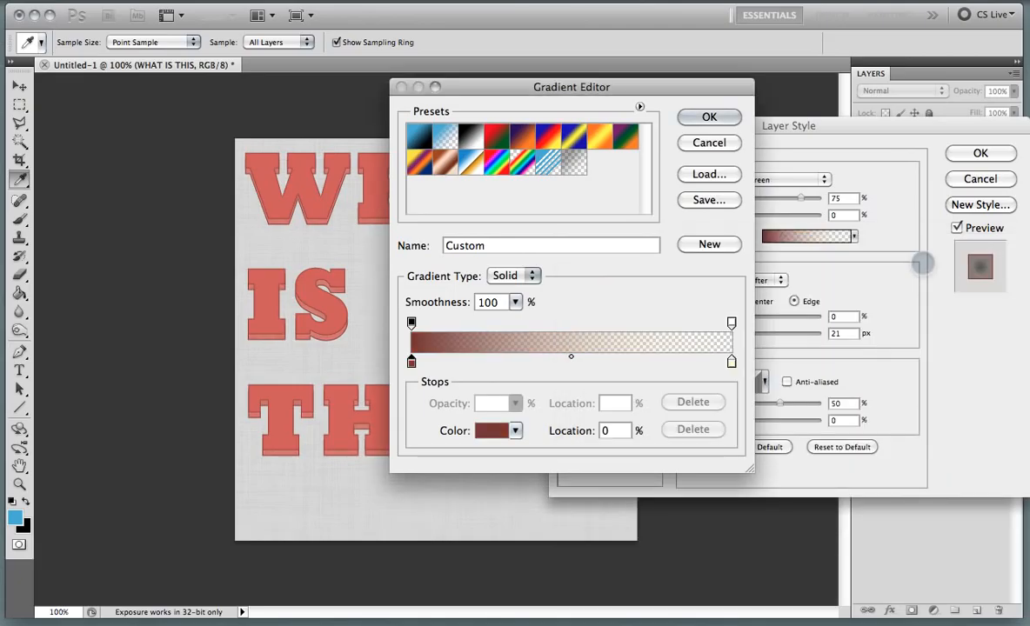
Step: Set the glow gradient's ending color stop to ca5b5b sampled from the text and accept the gradient
double_click(733, 363)
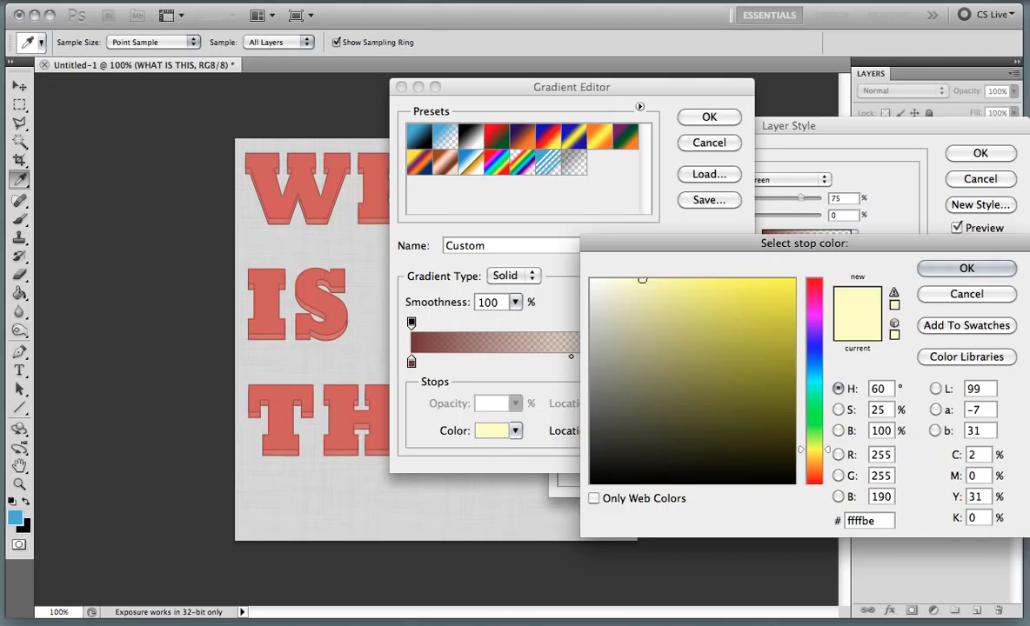
click(258, 390)
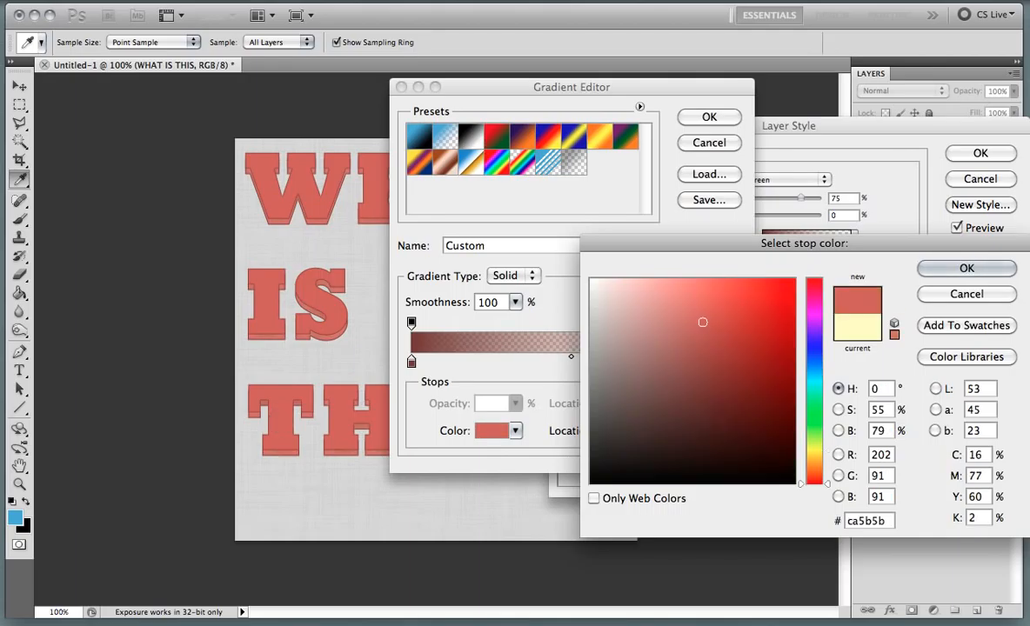
click(964, 268)
click(708, 118)
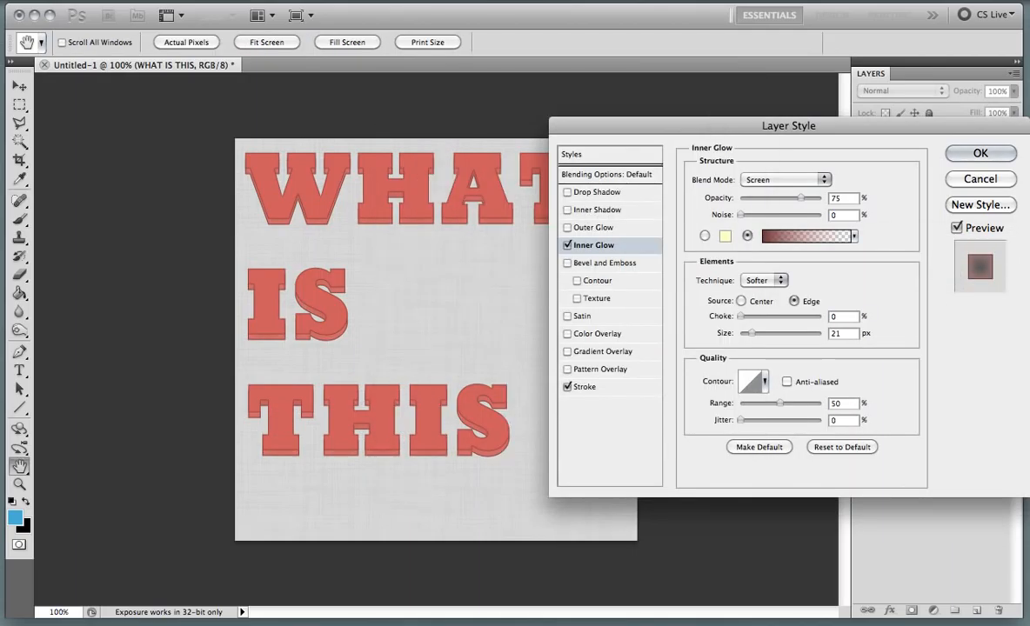
Step: Set the lower text's inner glow to Normal blend mode with 20% opacity, 10 px size and 10% choke
click(824, 179)
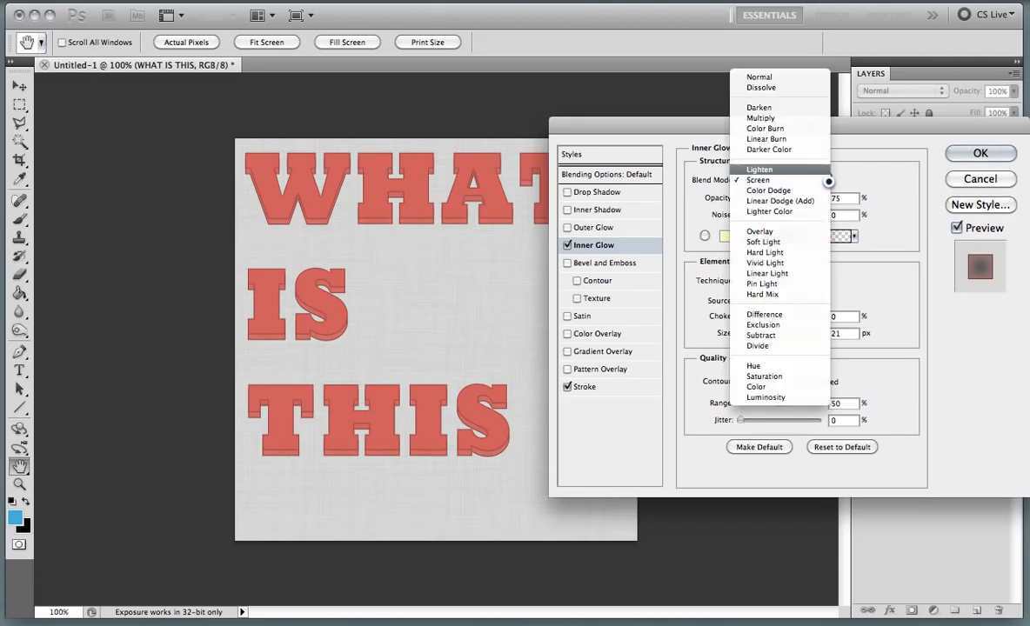
click(774, 78)
drag(800, 199, 757, 199)
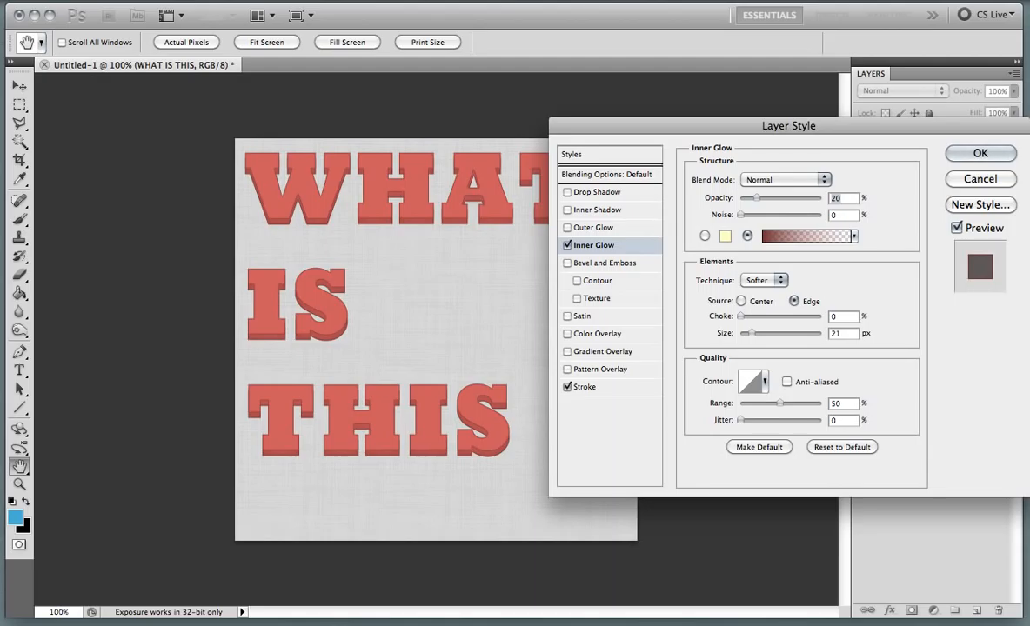
drag(841, 335, 824, 336)
text(10)
drag(841, 318, 828, 319)
text(10)
Step: Add a Drop Shadow to the lower text layer with 30% opacity, 4 px distance and 8 px size
click(569, 194)
click(610, 193)
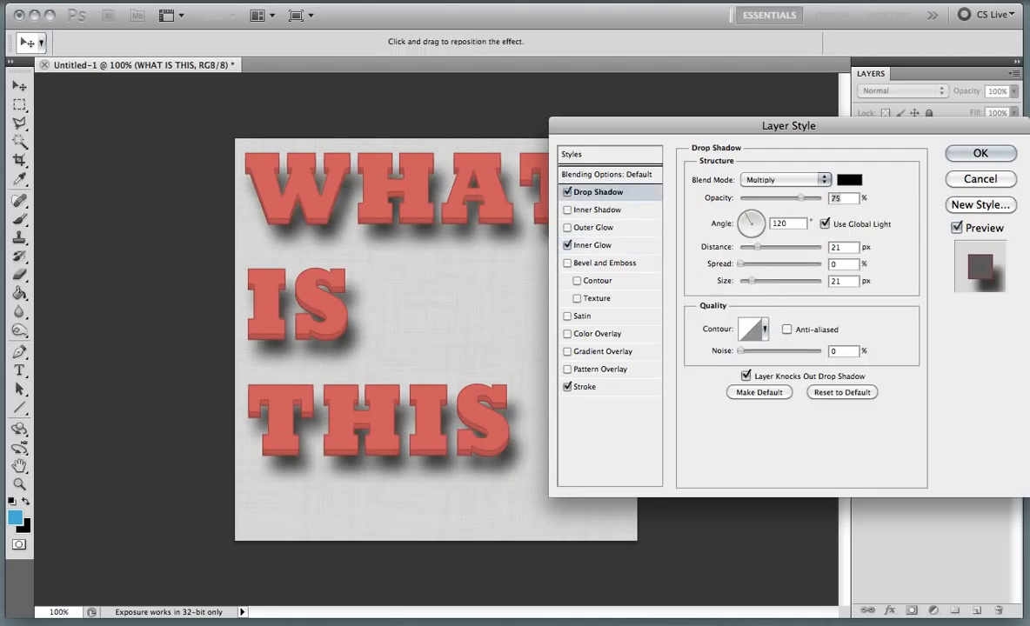
text(30)
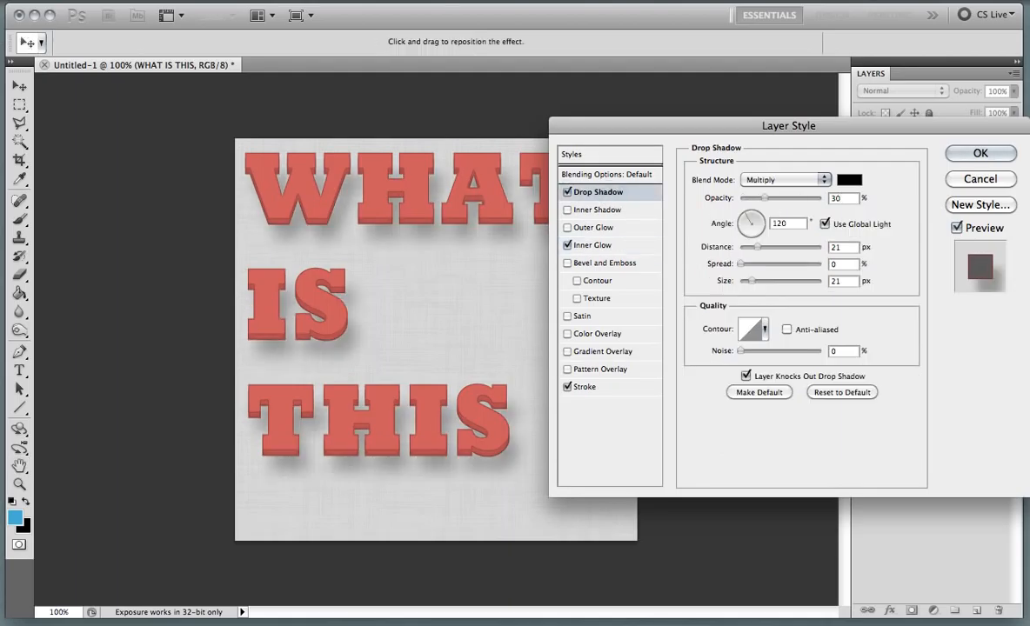
drag(758, 247, 820, 247)
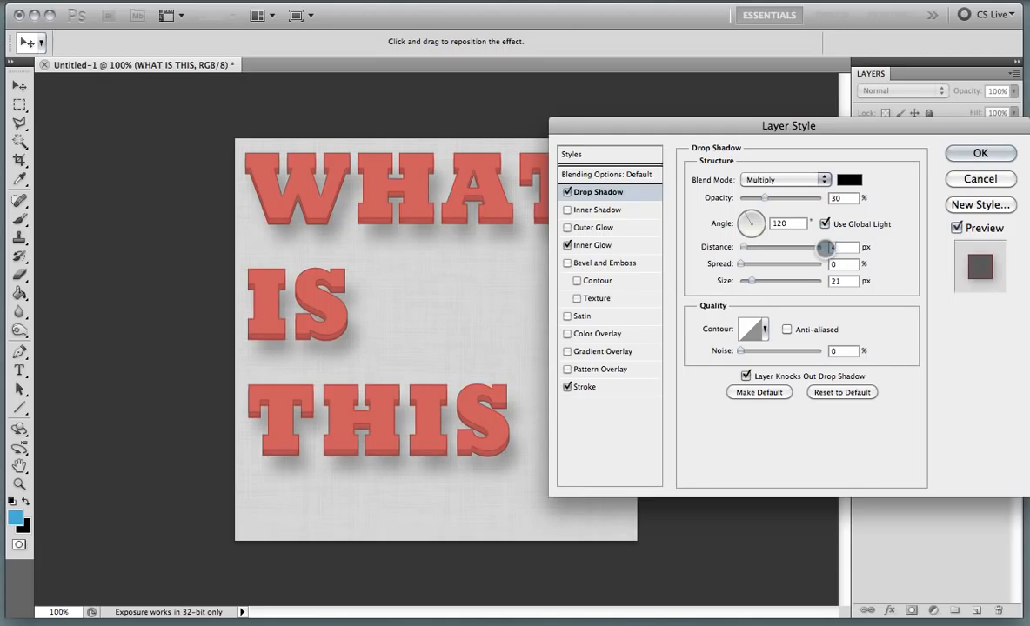
double_click(830, 282)
text(8)
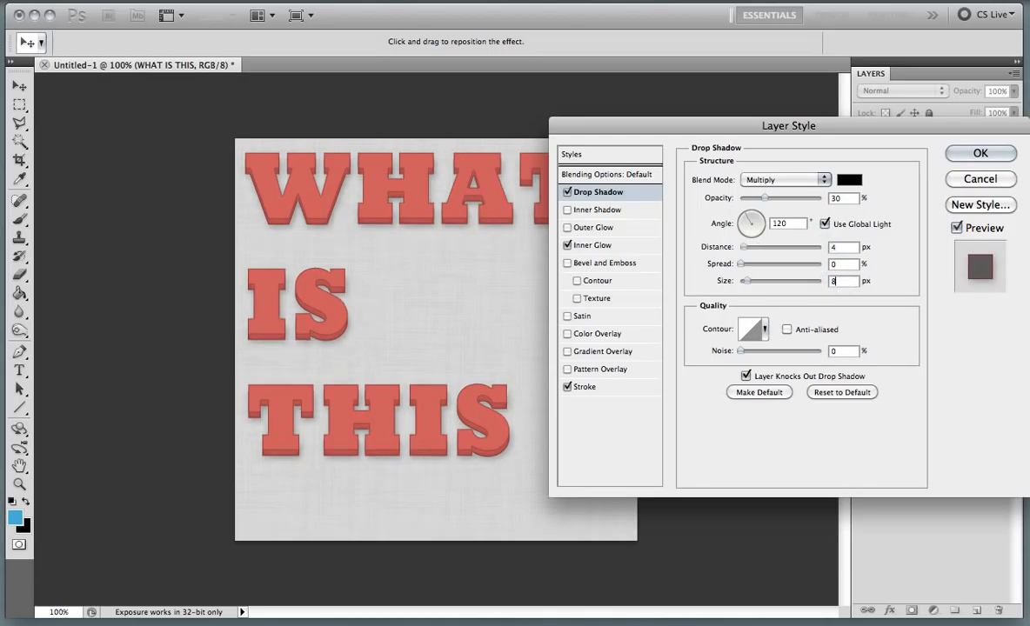
Step: Set the drop shadow to Normal blend mode, the half-round contour and 20% opacity, and apply the layer style
click(785, 180)
click(726, 126)
click(765, 332)
click(684, 383)
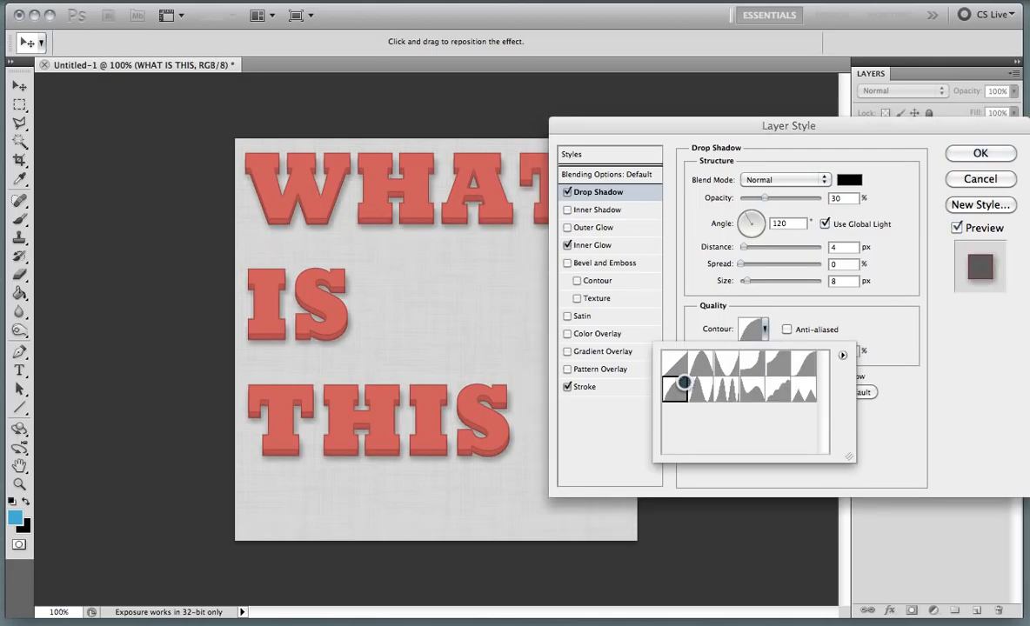
click(765, 201)
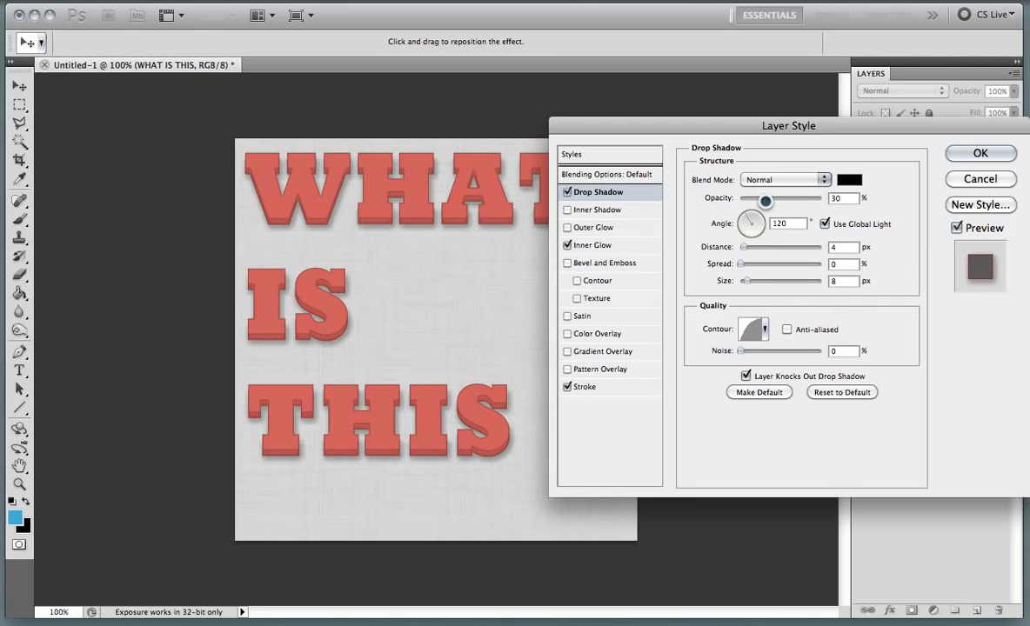
drag(765, 201, 757, 200)
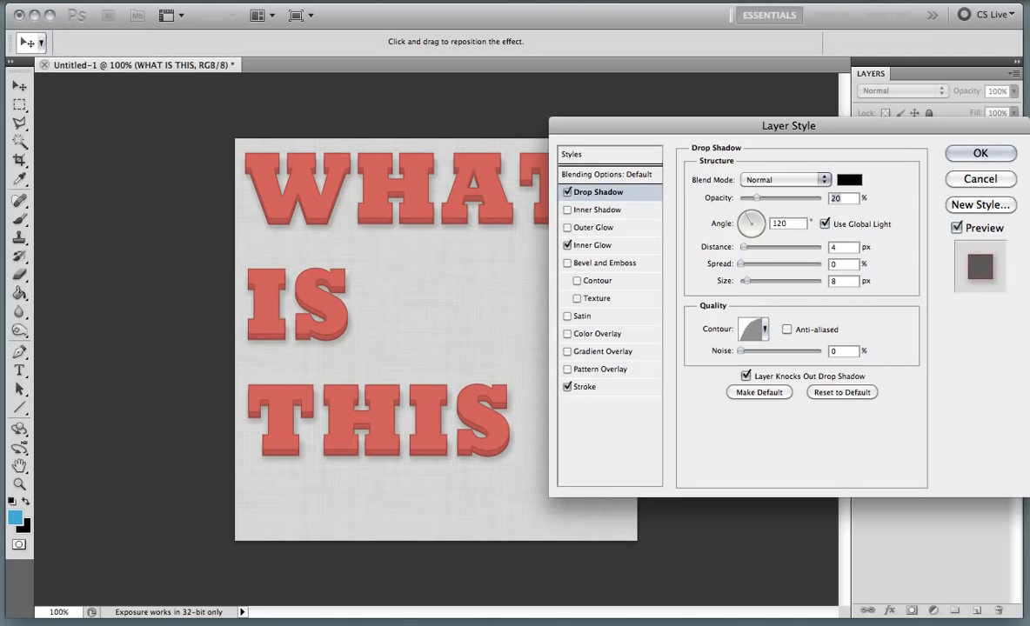
click(993, 150)
Step: Start the Add Noise filter on the upper text layer, rasterizing its type
click(956, 140)
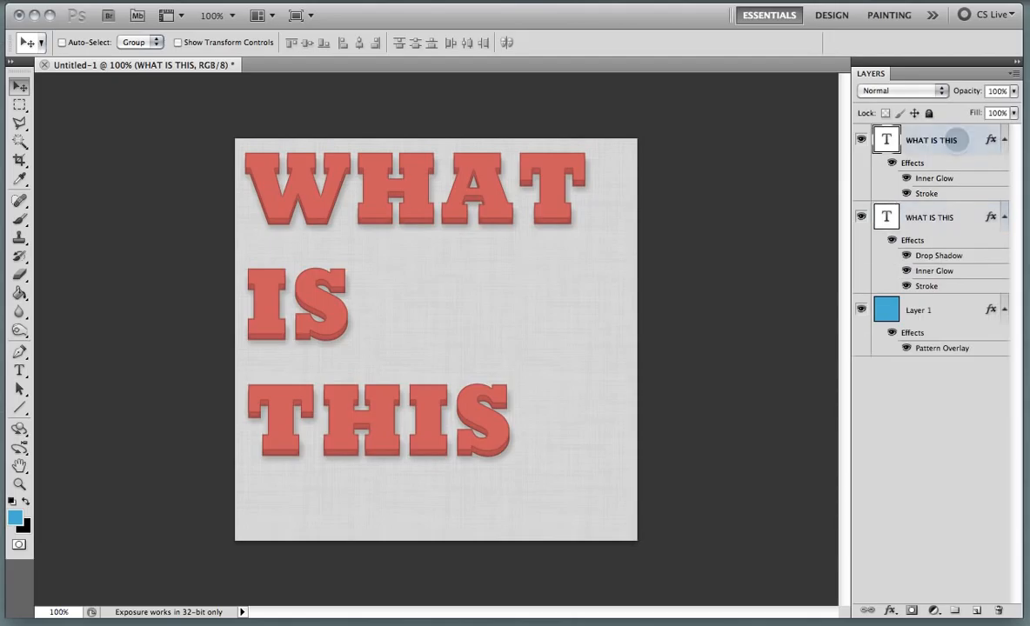
click(341, 1)
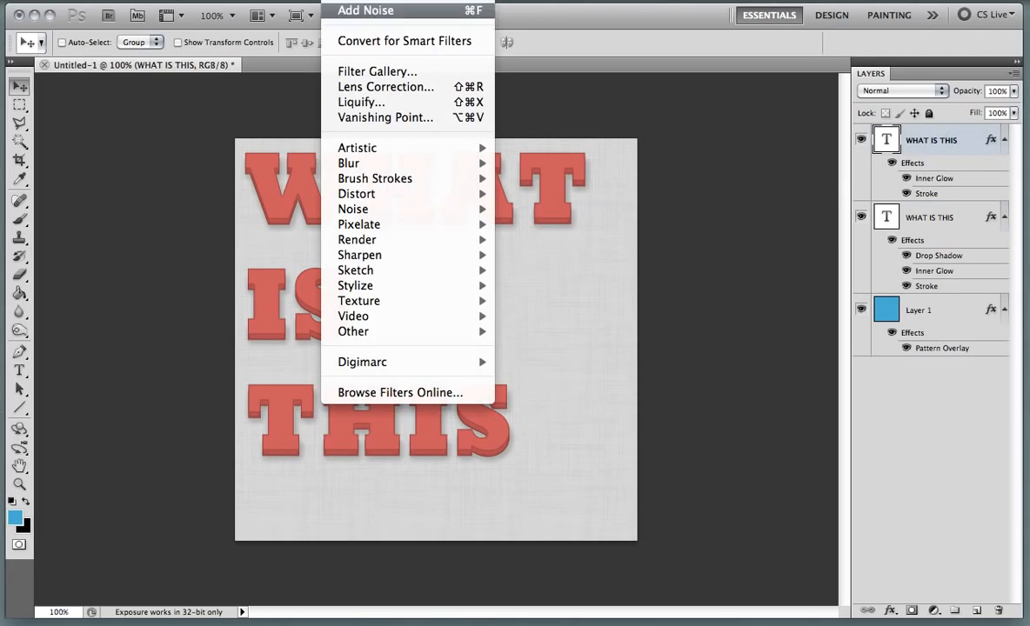
mouse_move(434, 208)
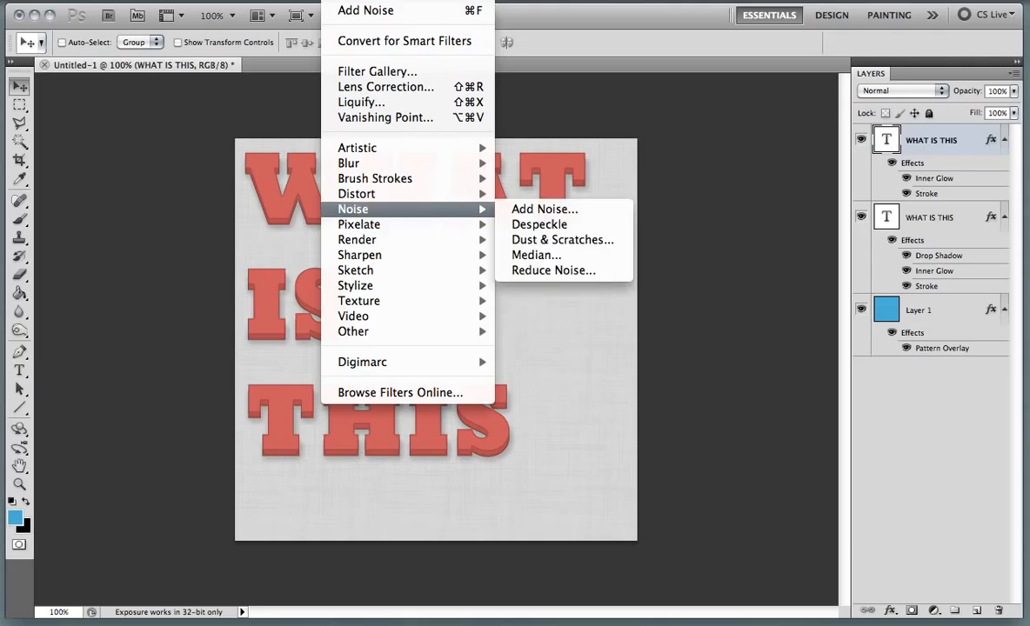
click(525, 206)
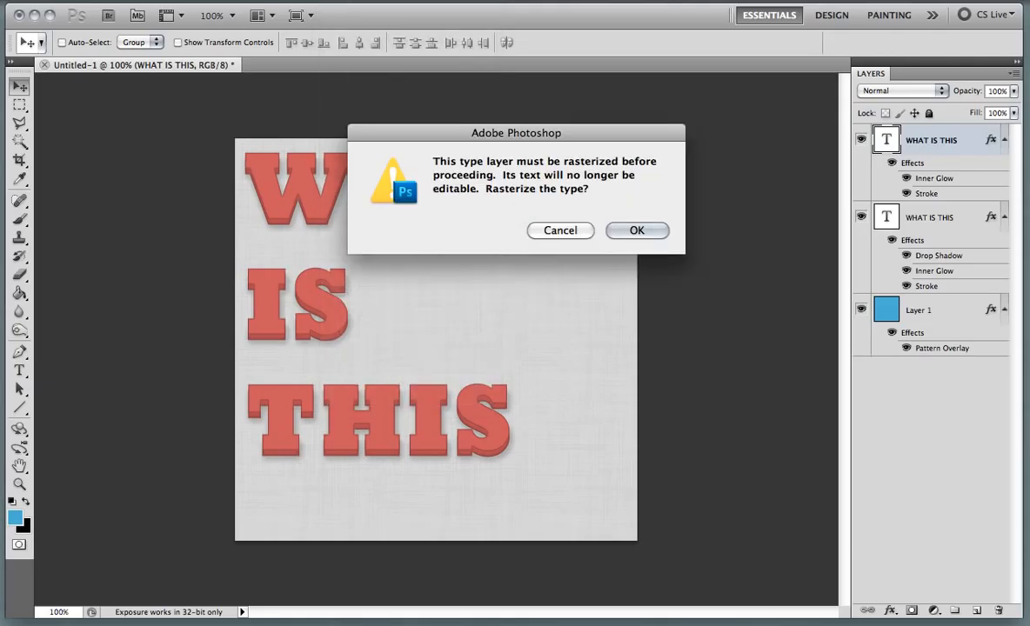
click(619, 229)
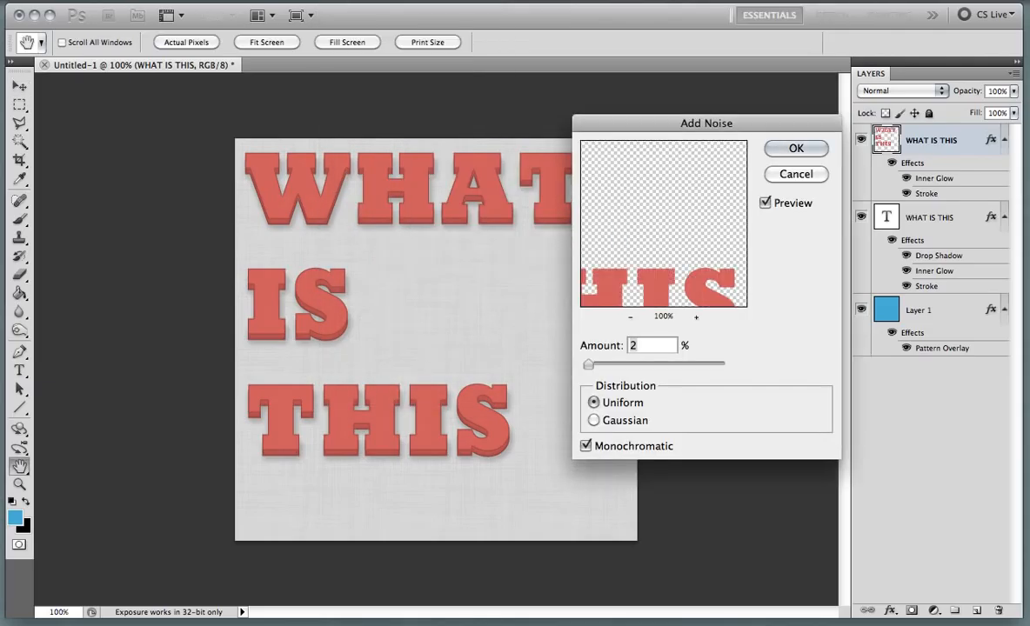